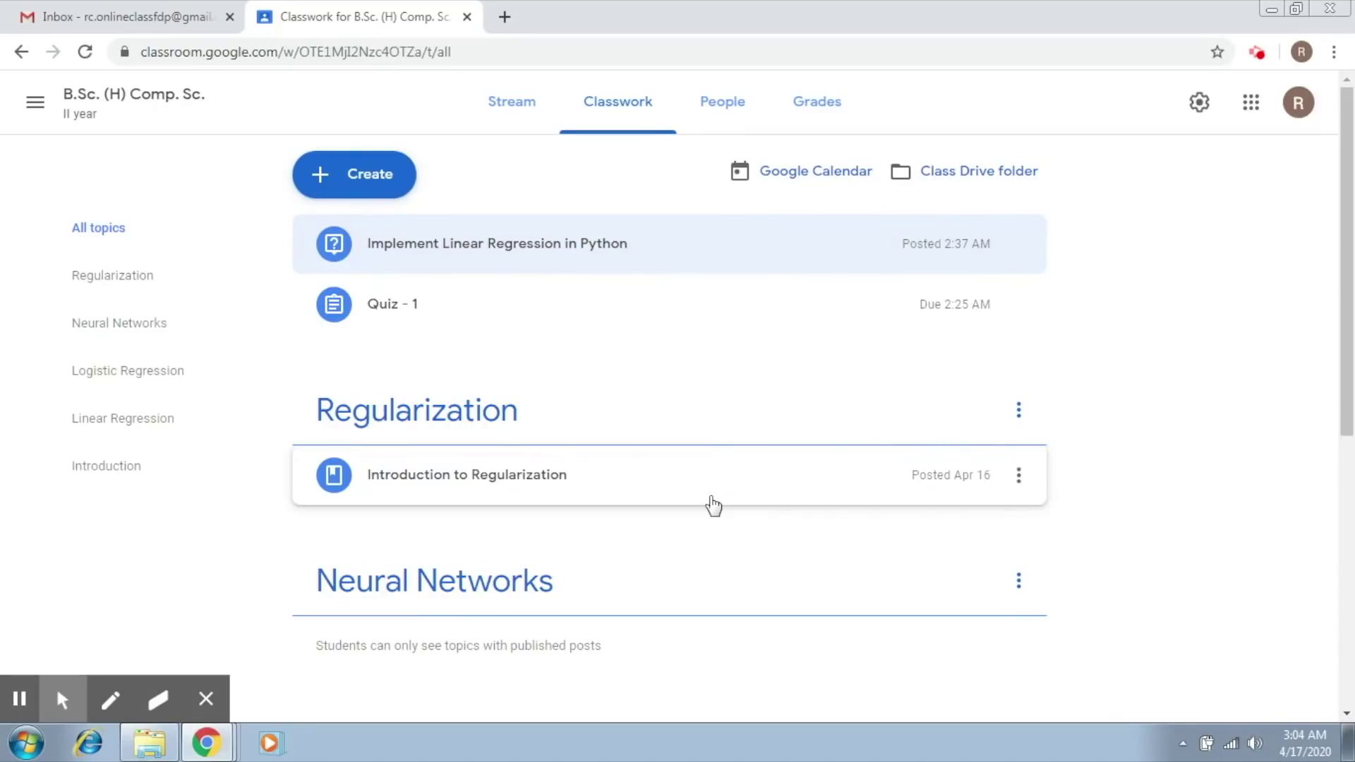
- Expand the Linear Regression question and open its one ungraded turned-in answer out of 10
{"action": "left_click", "coordinate": [505, 254]}
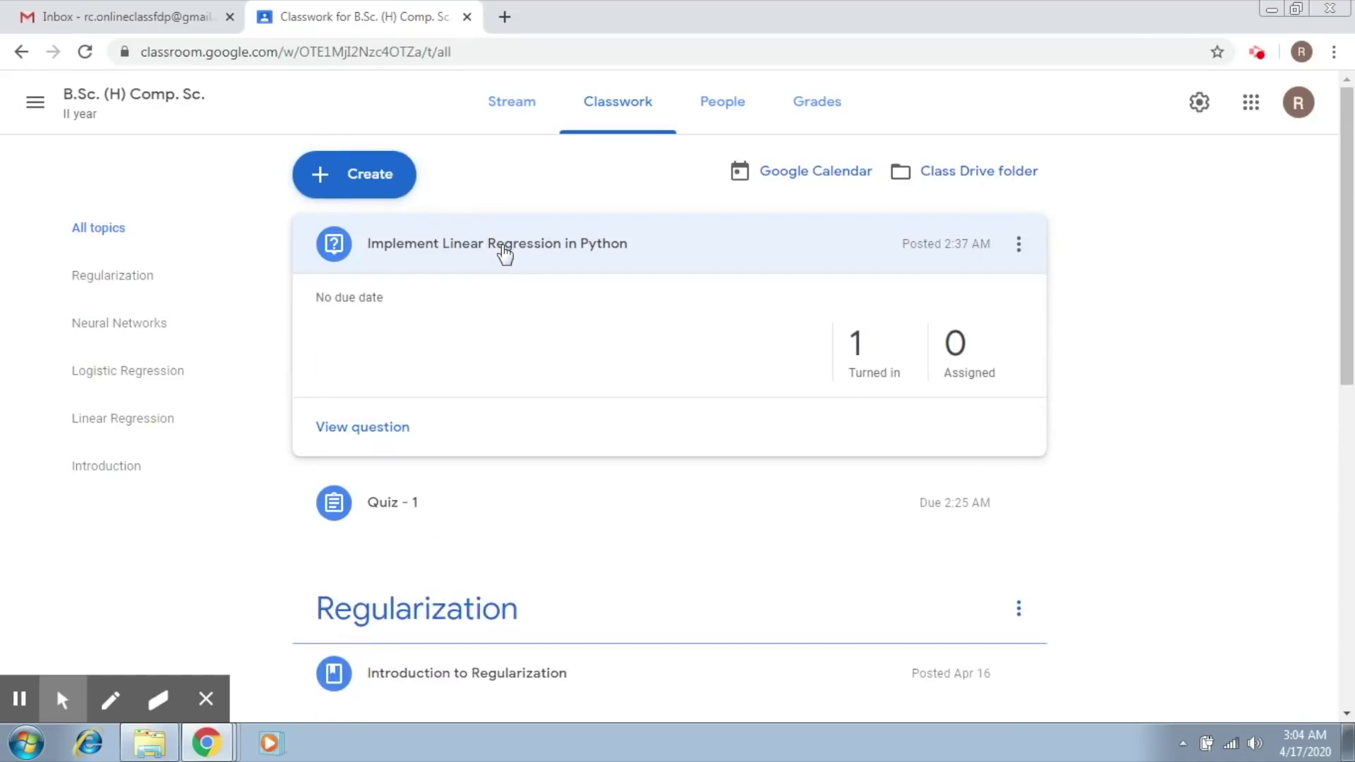
{"action": "left_click", "coordinate": [874, 379]}
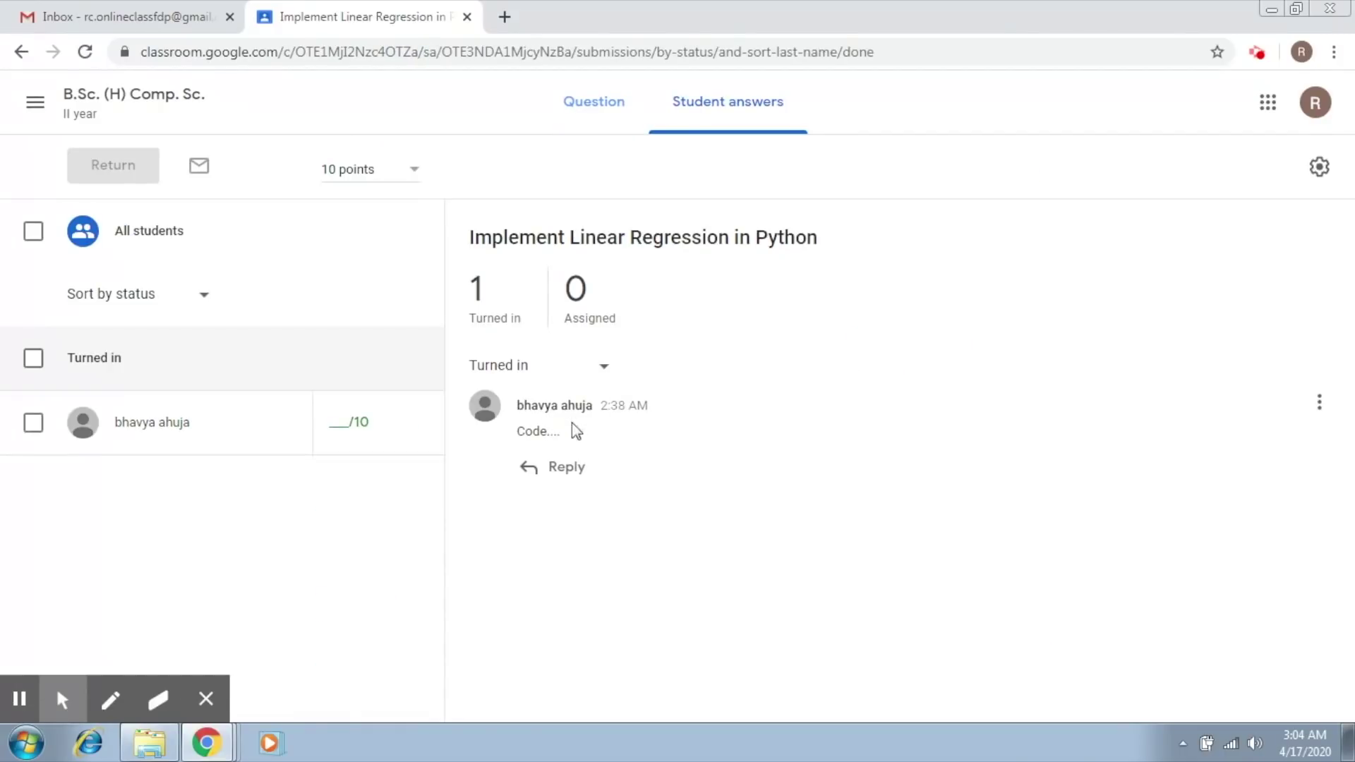
- Give the student's answer a grade of 5/10, return it, and go back to the class Stream
{"action": "left_click_drag", "start_coordinate": [519, 431], "coordinate": [581, 449]}
{"action": "left_click", "coordinate": [345, 426]}
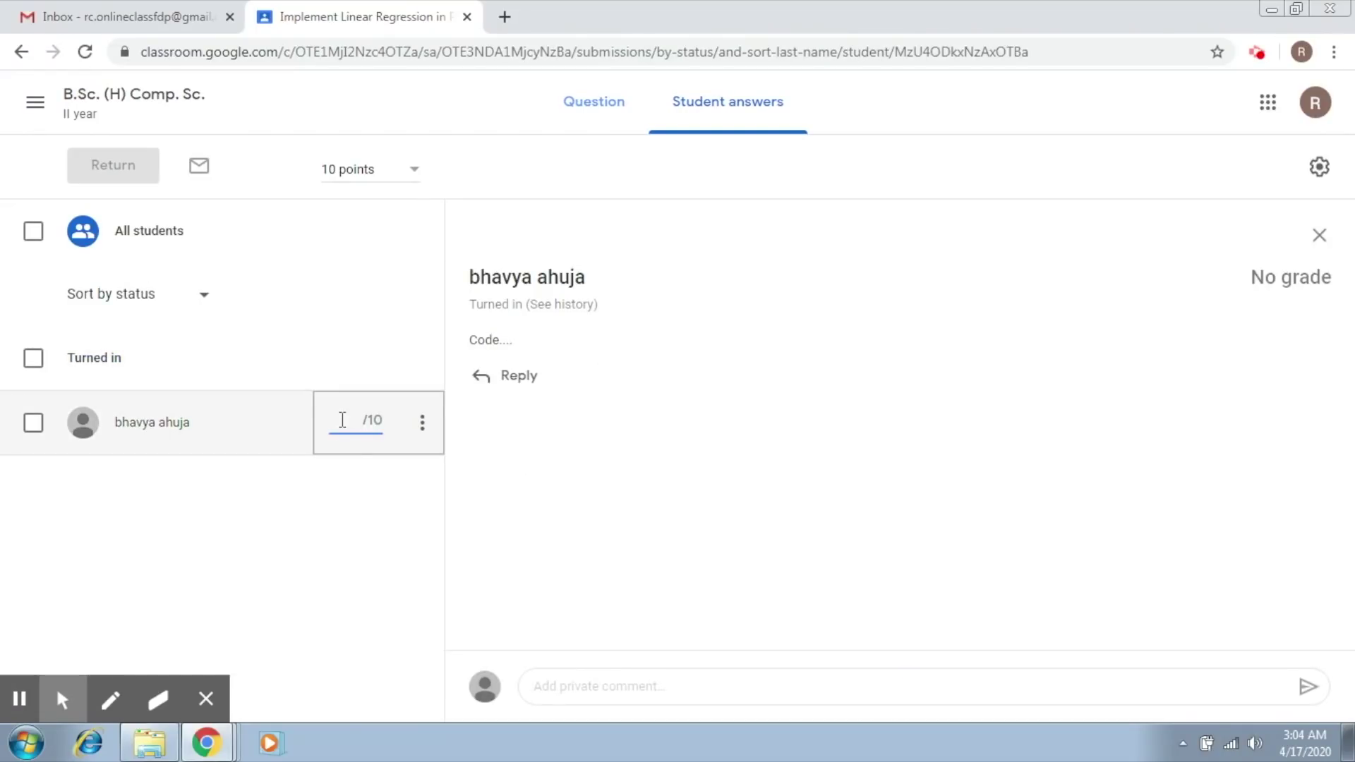
{"action": "type", "text": "5"}
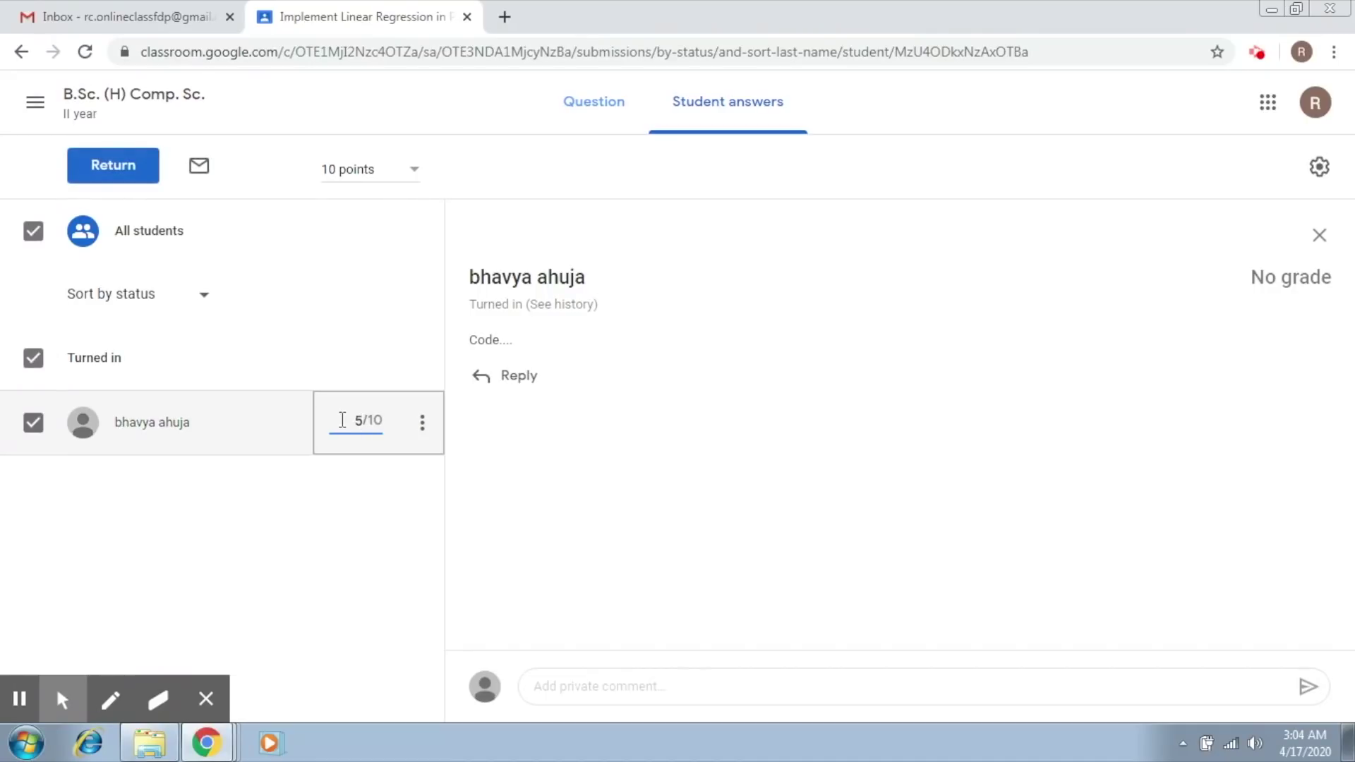
{"action": "left_click", "coordinate": [126, 182]}
{"action": "left_click", "coordinate": [861, 492]}
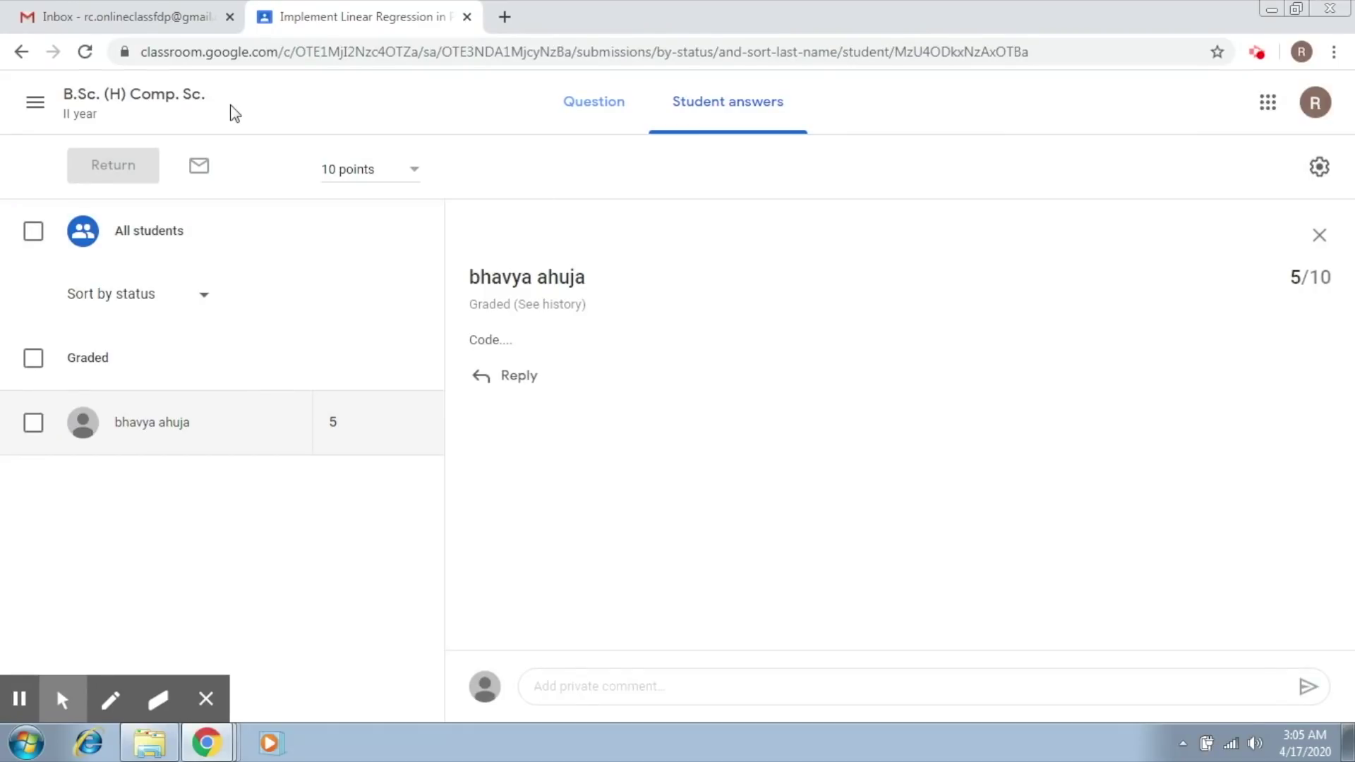
{"action": "left_click", "coordinate": [164, 113]}
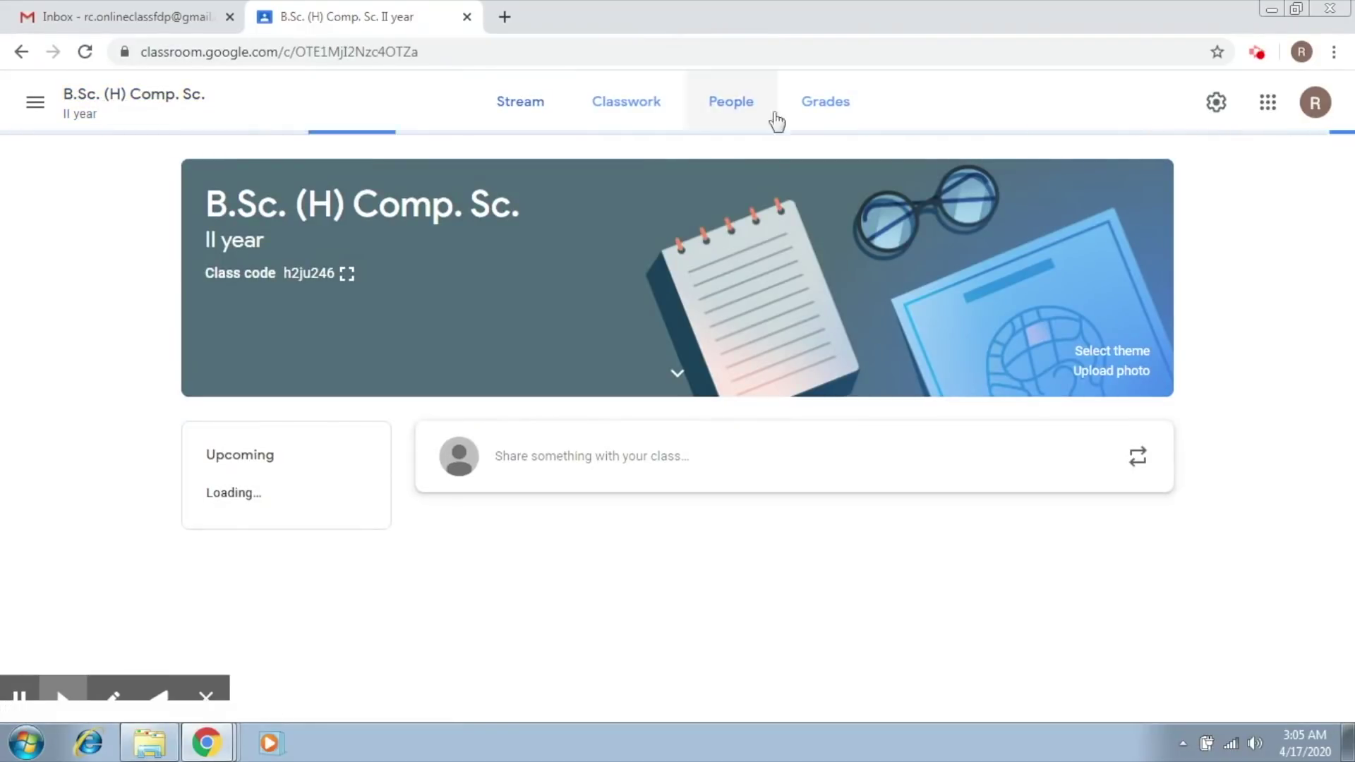
- Check the gradebook for the score of 5, then browse the posts on the class Stream
{"action": "left_click", "coordinate": [827, 103]}
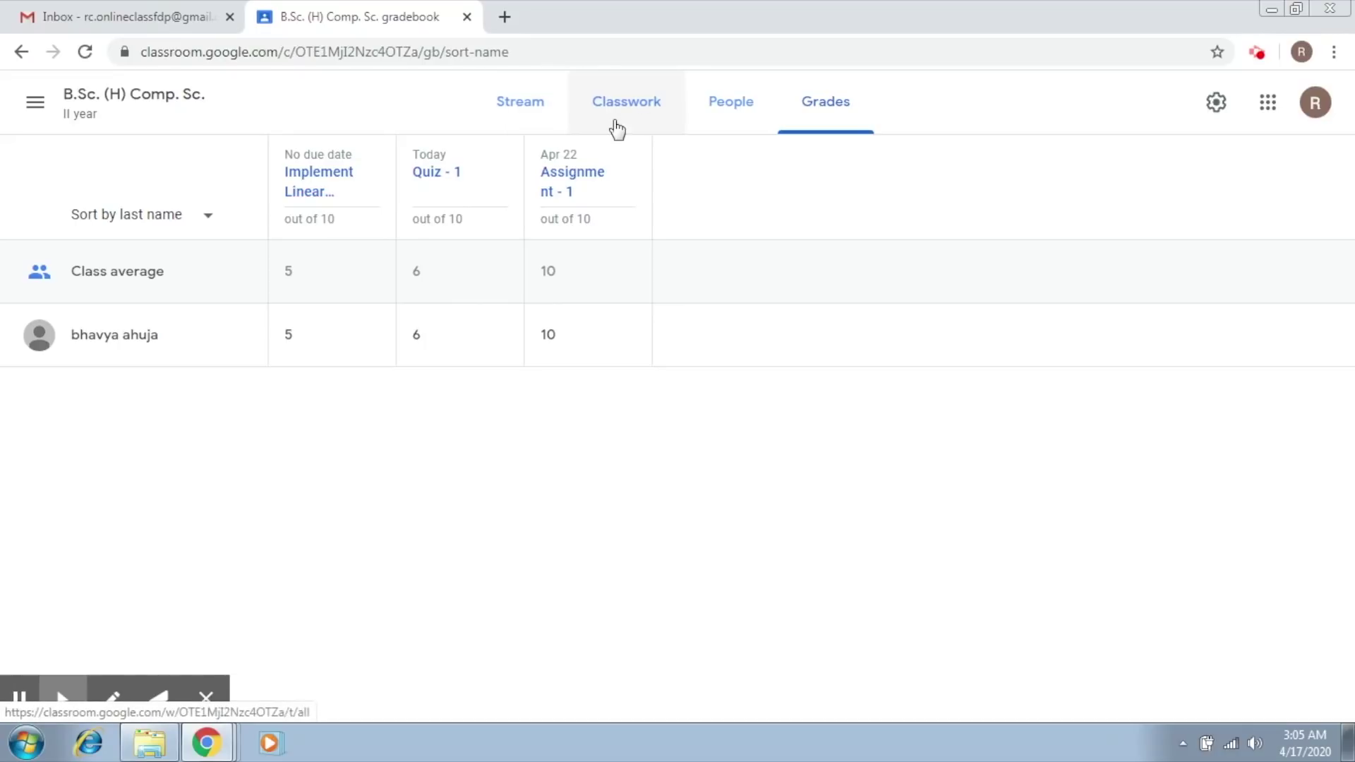
{"action": "left_click", "coordinate": [542, 113]}
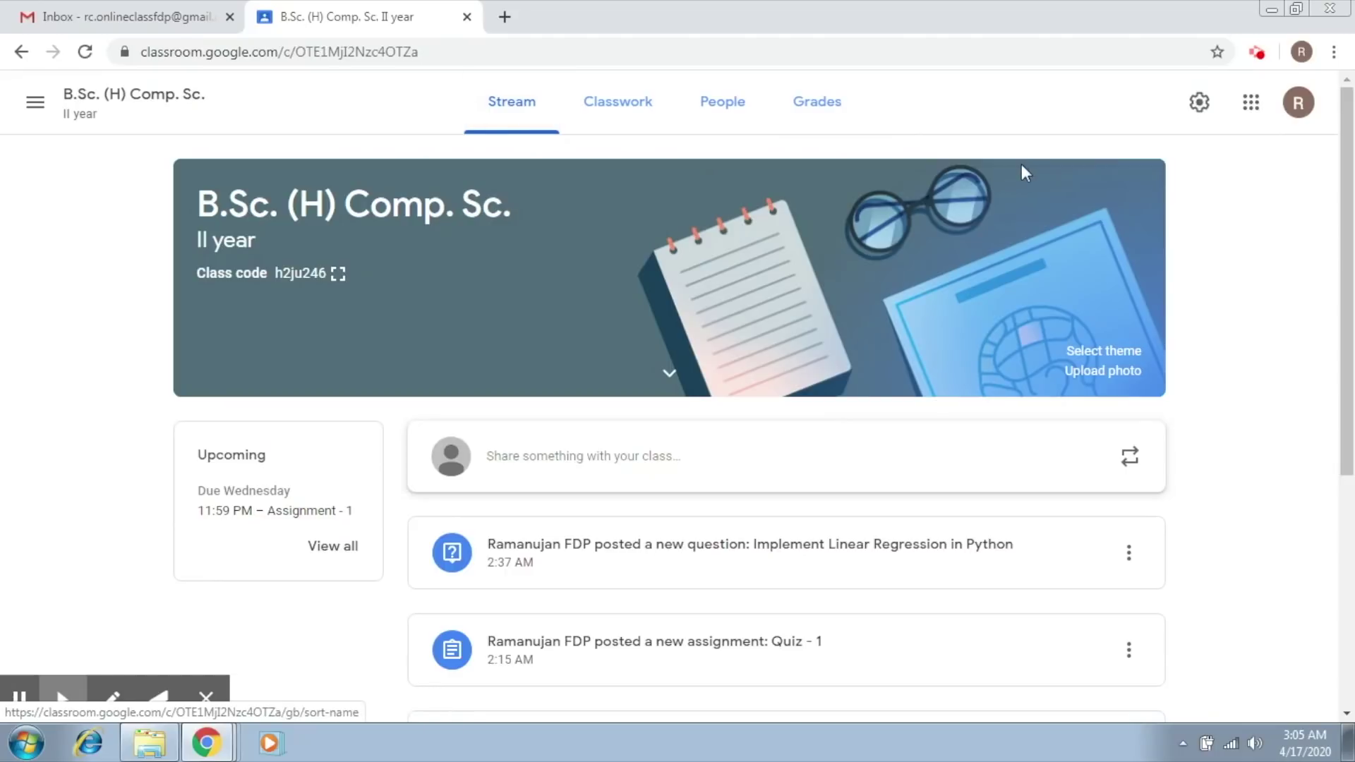
{"action": "left_click_drag", "start_coordinate": [1350, 211], "coordinate": [1349, 308]}
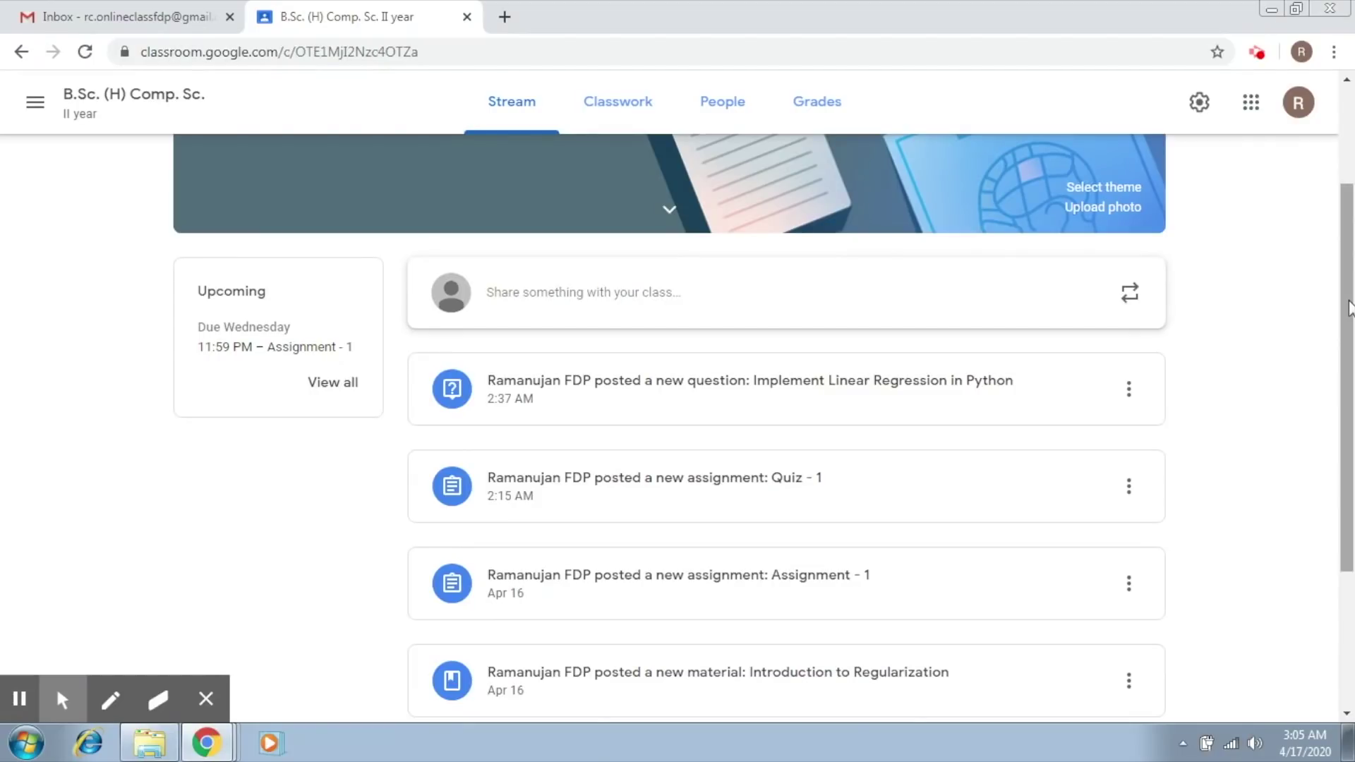
{"action": "scroll", "coordinate": [1348, 307], "scroll_direction": "up", "scroll_amount": 3}
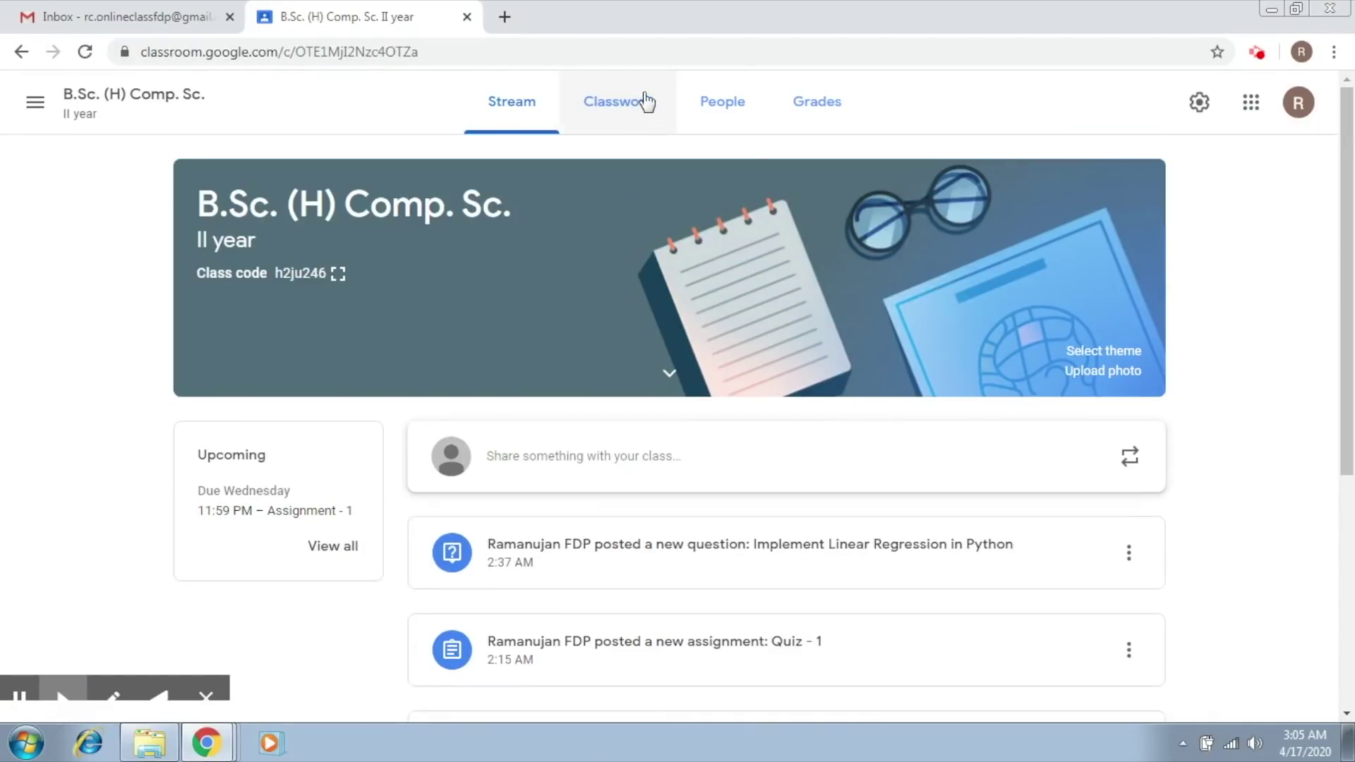
- Start a new assignment on Classwork titled 'Write a character sketch of Hamlet'
{"action": "left_click", "coordinate": [639, 107]}
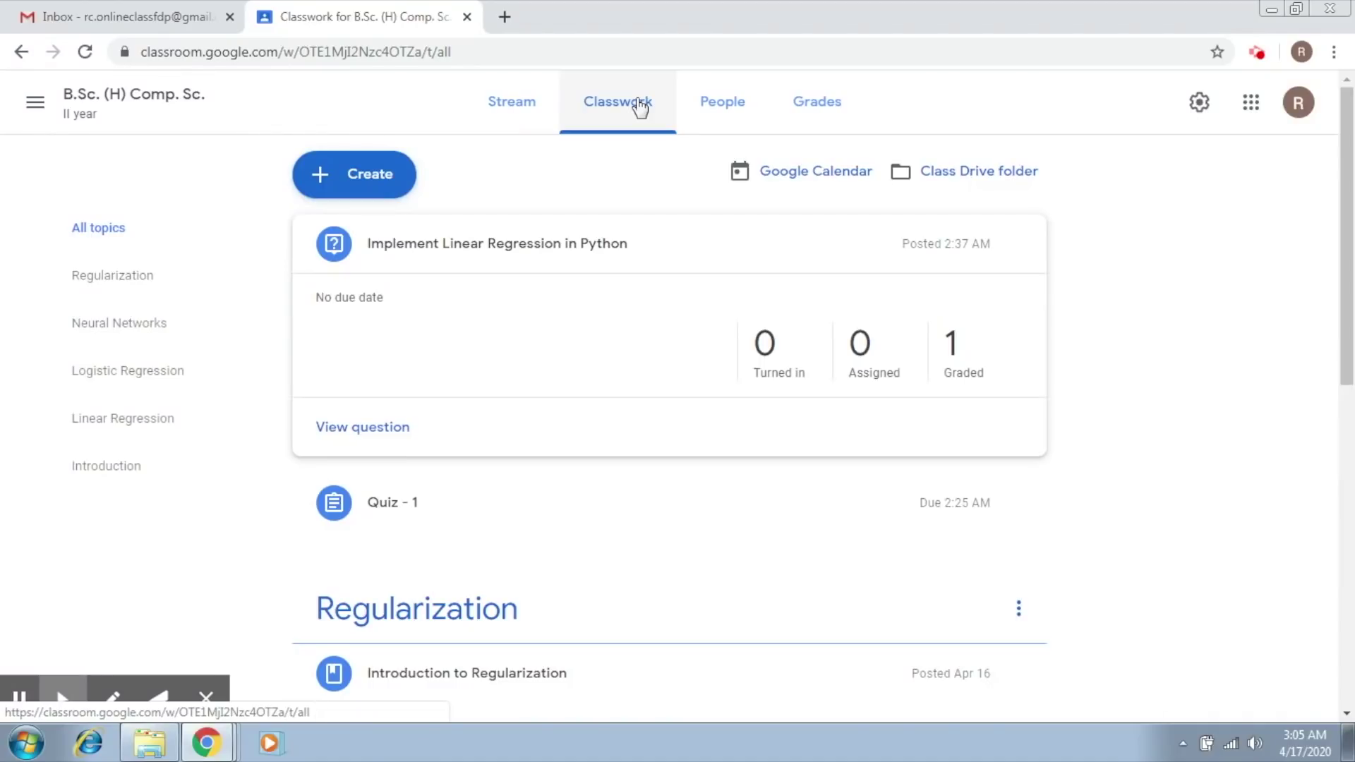
{"action": "left_click", "coordinate": [381, 174]}
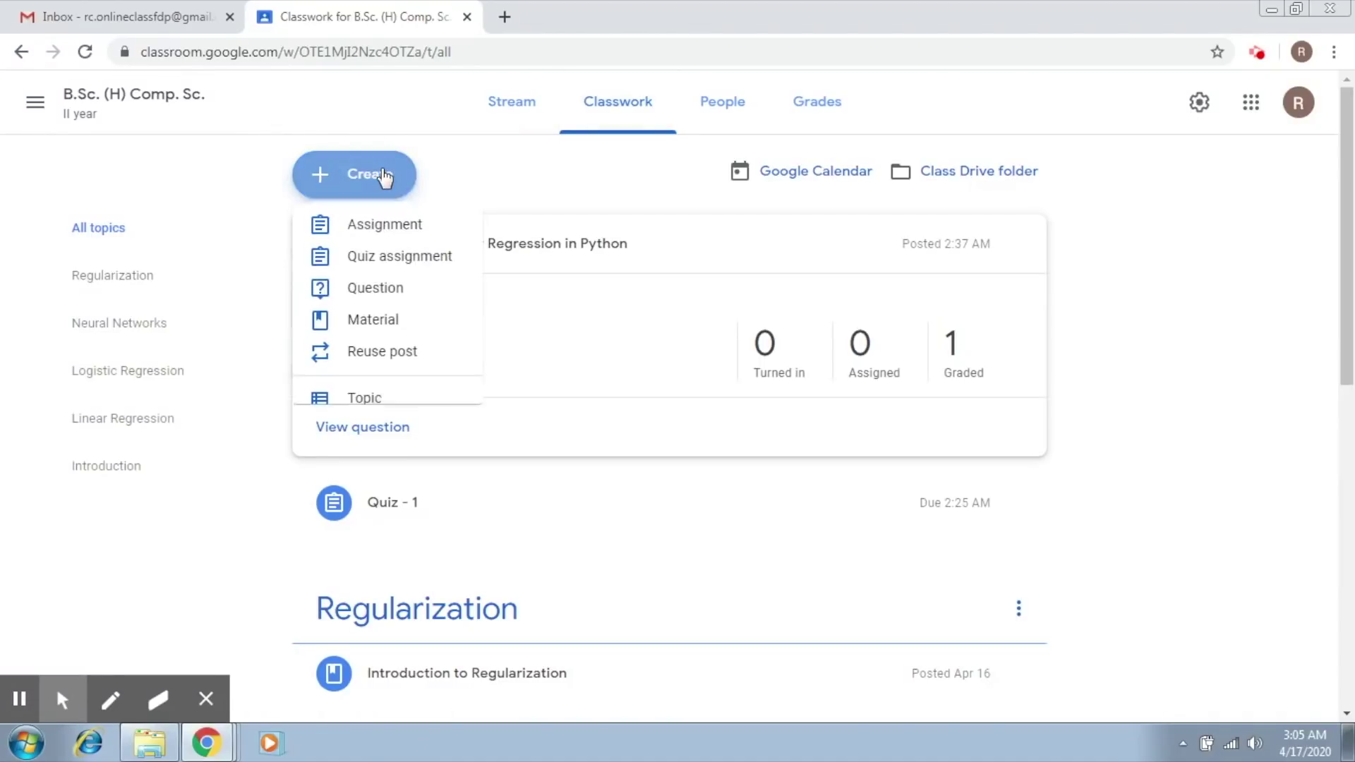
{"action": "left_click", "coordinate": [384, 230]}
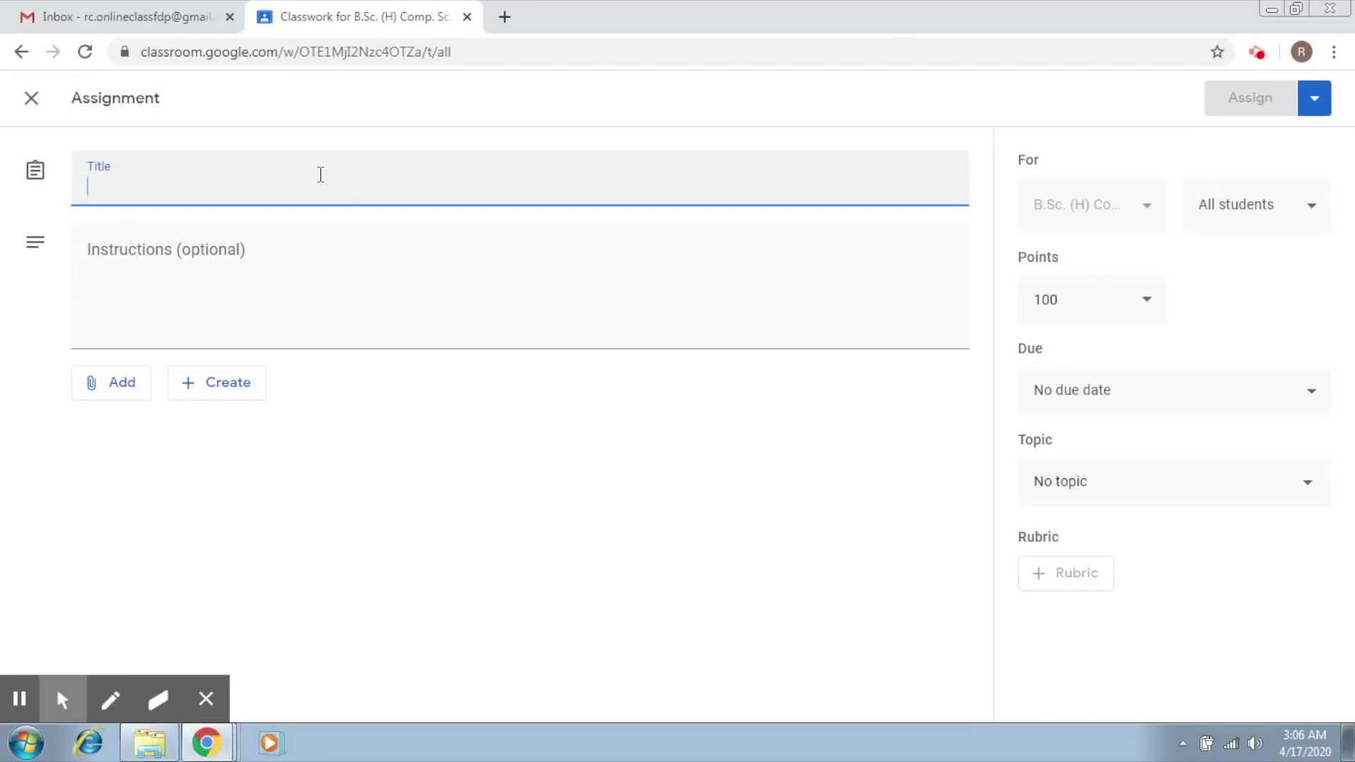
{"action": "type", "text": "Write a c"}
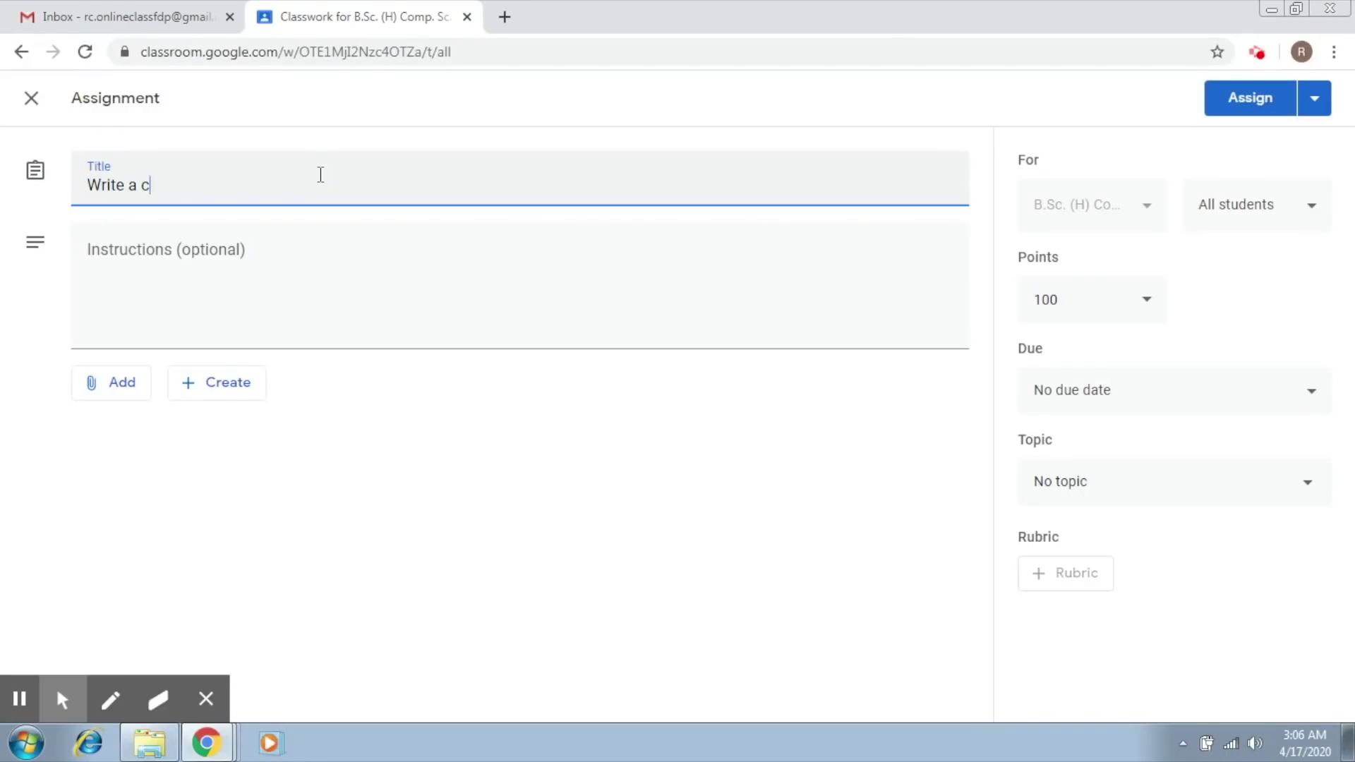
{"action": "type", "text": "haracter sketch o"}
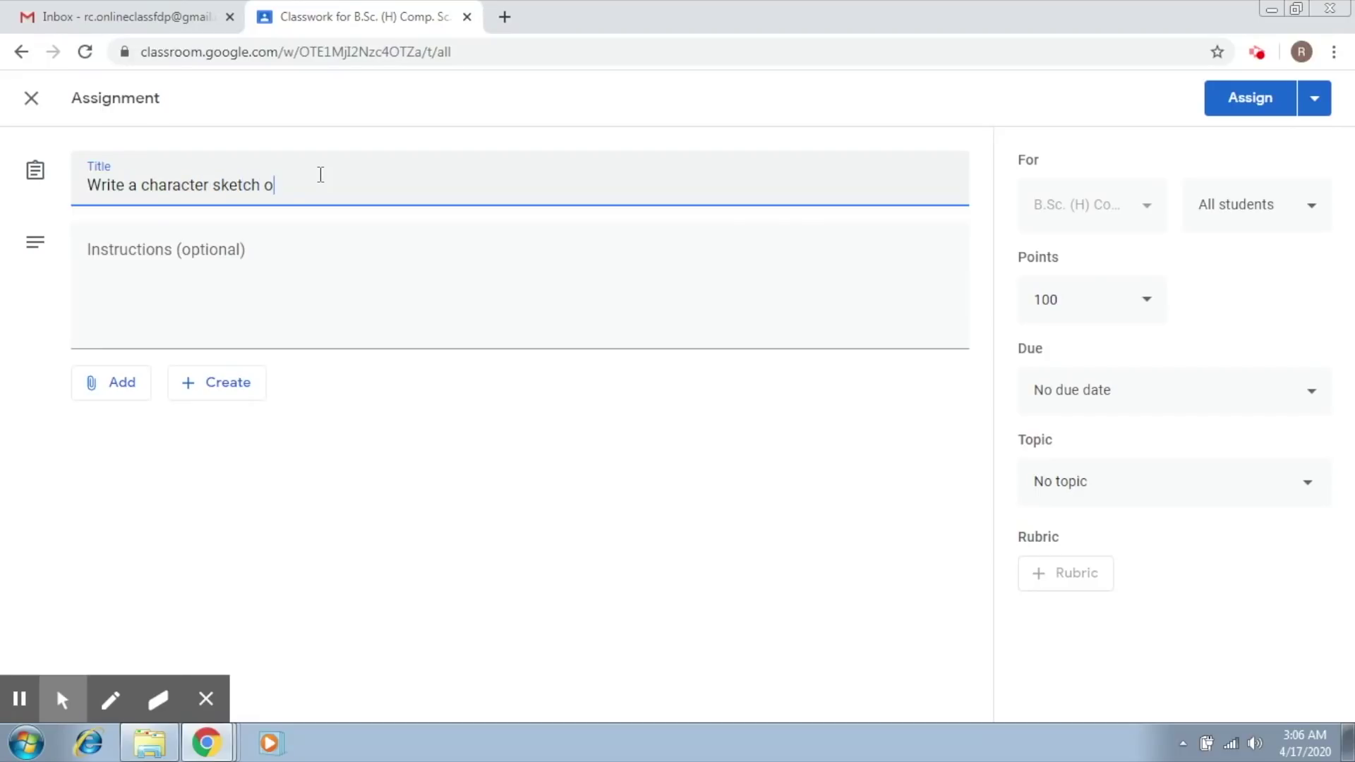
{"action": "type", "text": "f Hamlet"}
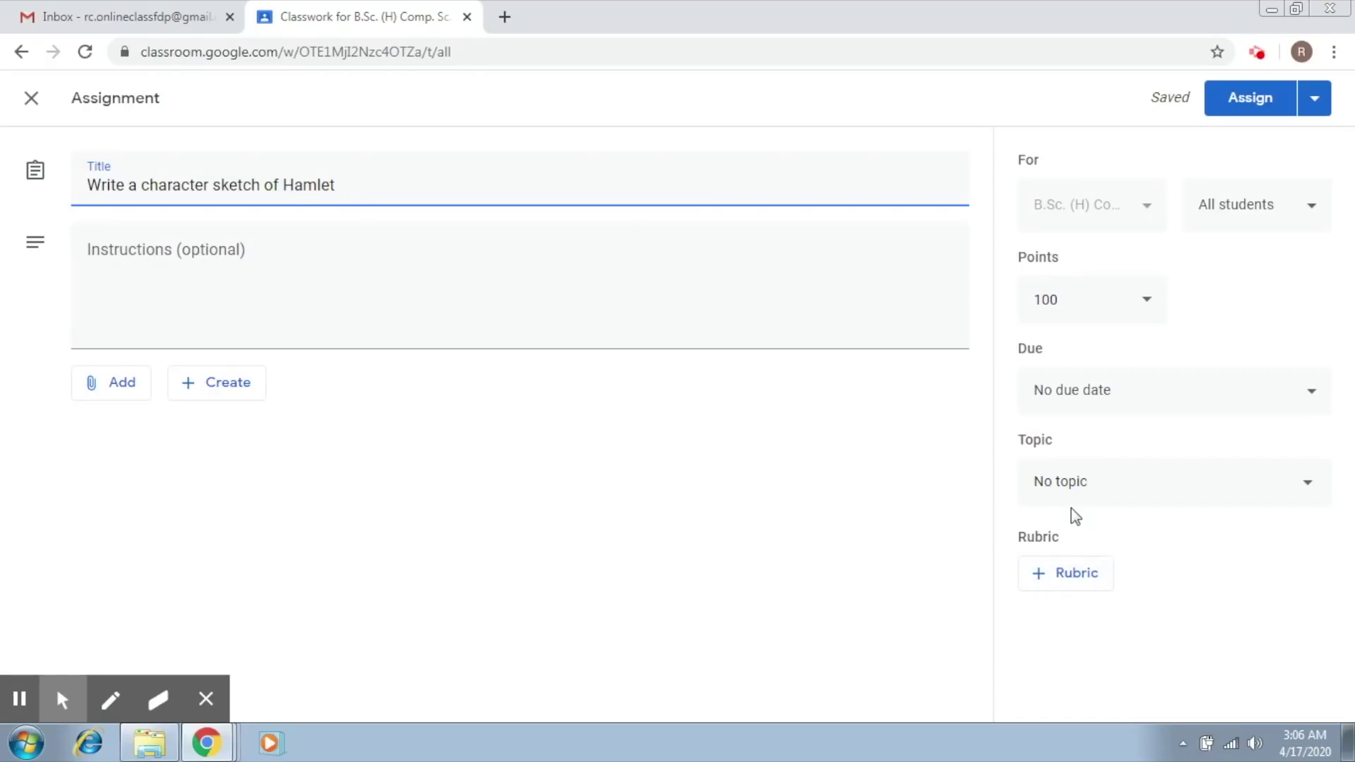
- Bring up the choices for adding a rubric to the assignment
{"action": "left_click", "coordinate": [111, 699]}
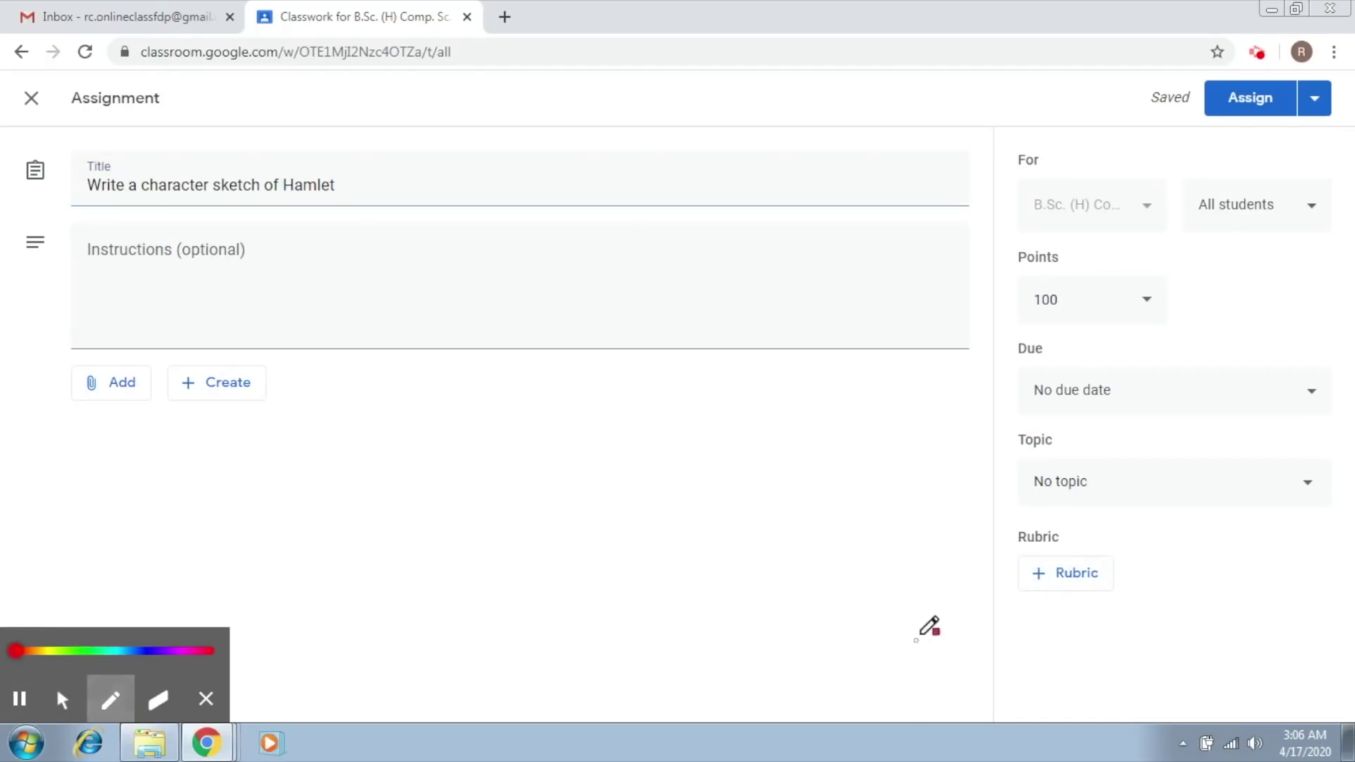
{"action": "mouse_move", "coordinate": [1101, 548]}
{"action": "left_mouse_down"}
{"action": "mouse_move", "coordinate": [1014, 559]}
{"action": "mouse_move", "coordinate": [1122, 533]}
{"action": "left_mouse_up"}
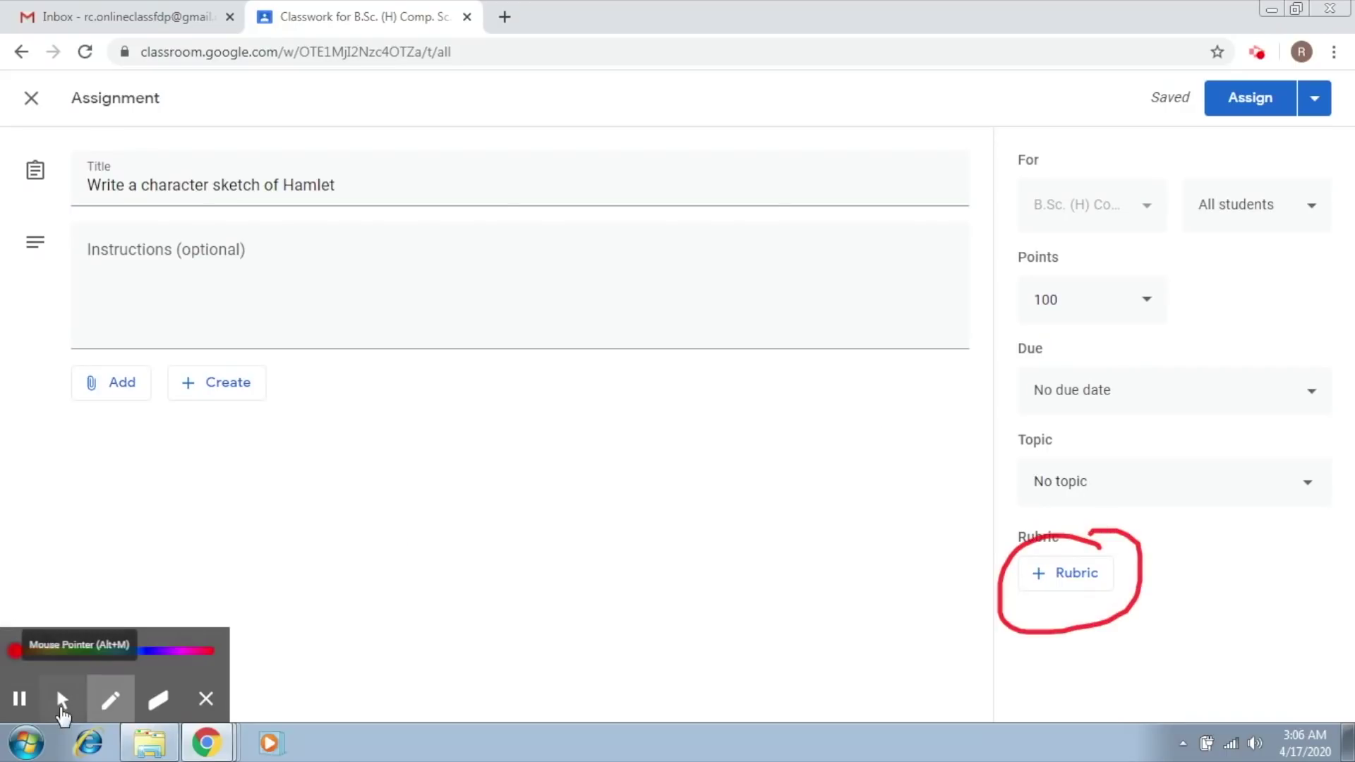
{"action": "left_click", "coordinate": [62, 706]}
{"action": "left_click", "coordinate": [1066, 574]}
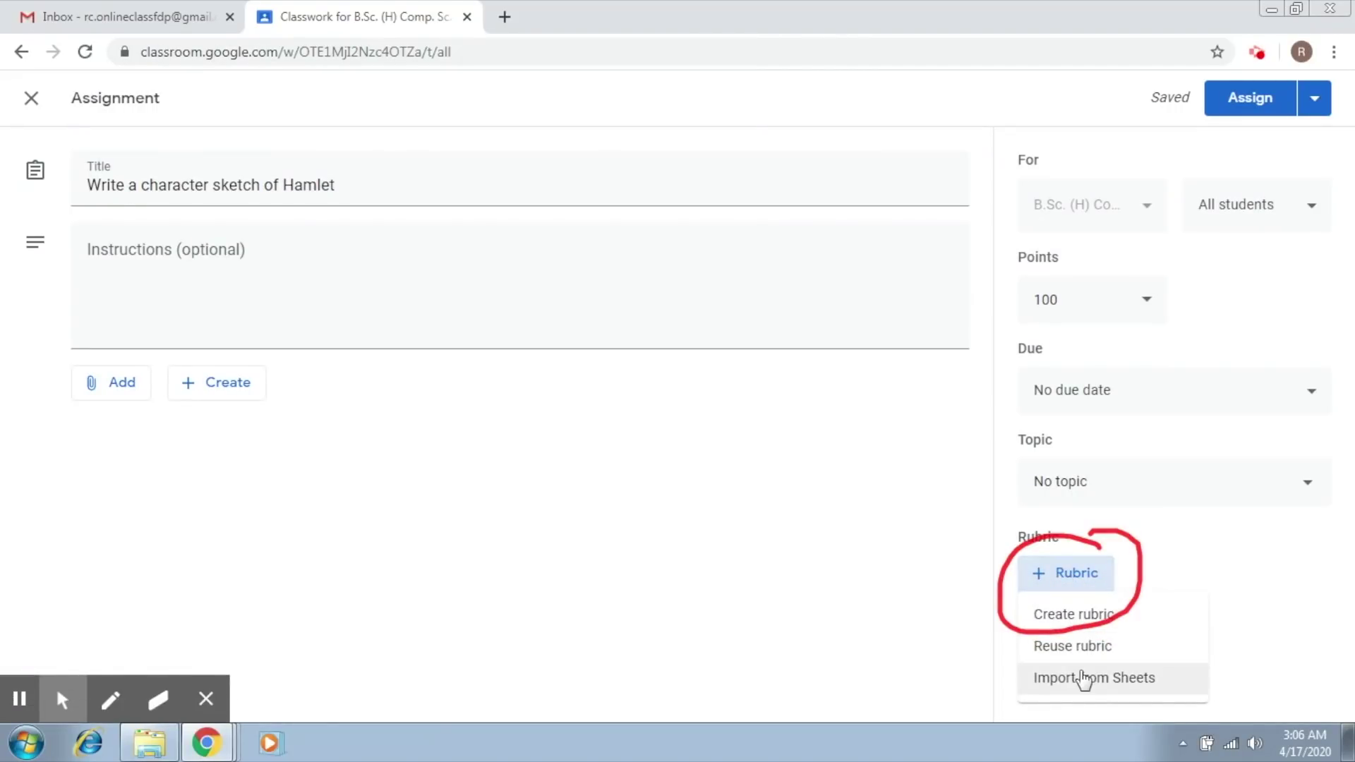
- Create a new rubric and name its first criterion 'Organization'
{"action": "left_click", "coordinate": [1085, 619]}
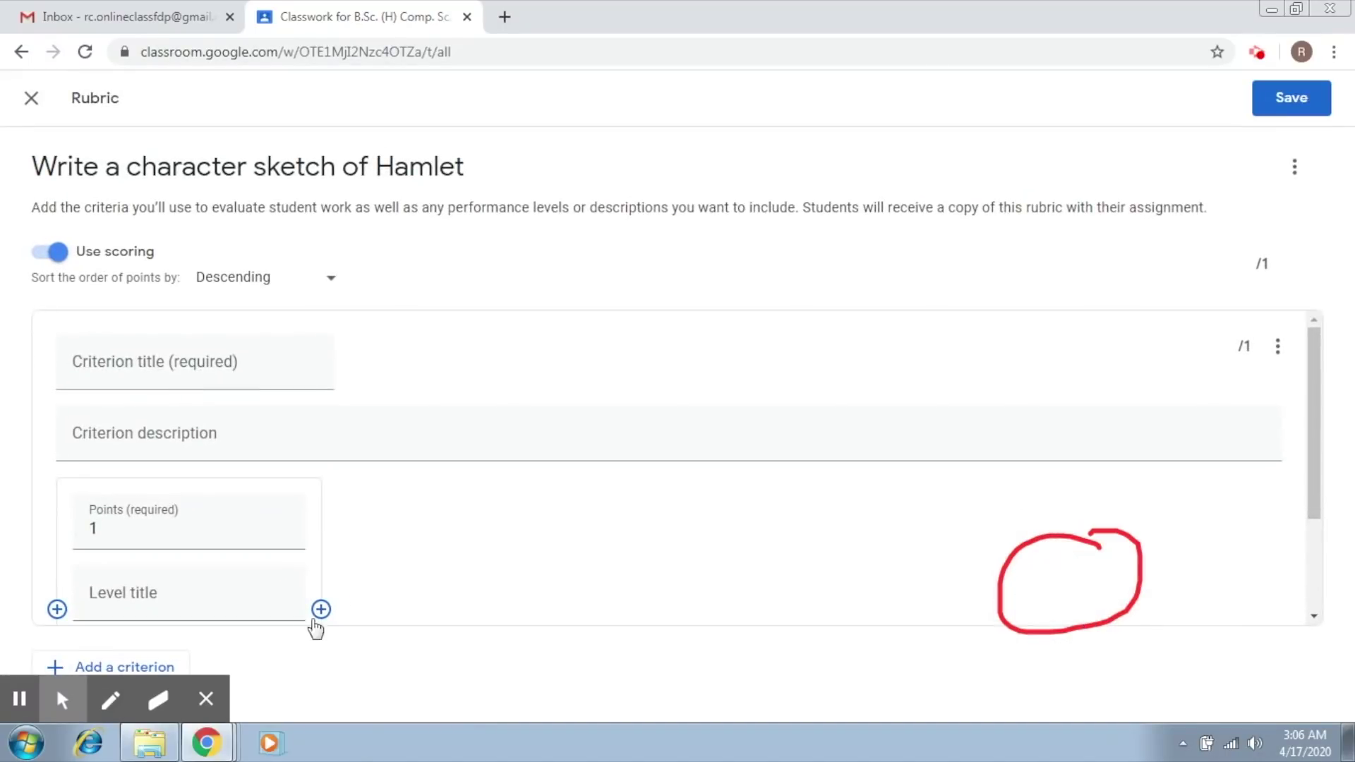
{"action": "left_click", "coordinate": [159, 698]}
{"action": "mouse_move", "coordinate": [1031, 548]}
{"action": "left_mouse_down"}
{"action": "mouse_move", "coordinate": [989, 595]}
{"action": "mouse_move", "coordinate": [1008, 565]}
{"action": "mouse_move", "coordinate": [1026, 639]}
{"action": "mouse_move", "coordinate": [1123, 605]}
{"action": "mouse_move", "coordinate": [1067, 625]}
{"action": "mouse_move", "coordinate": [1038, 607]}
{"action": "left_mouse_up"}
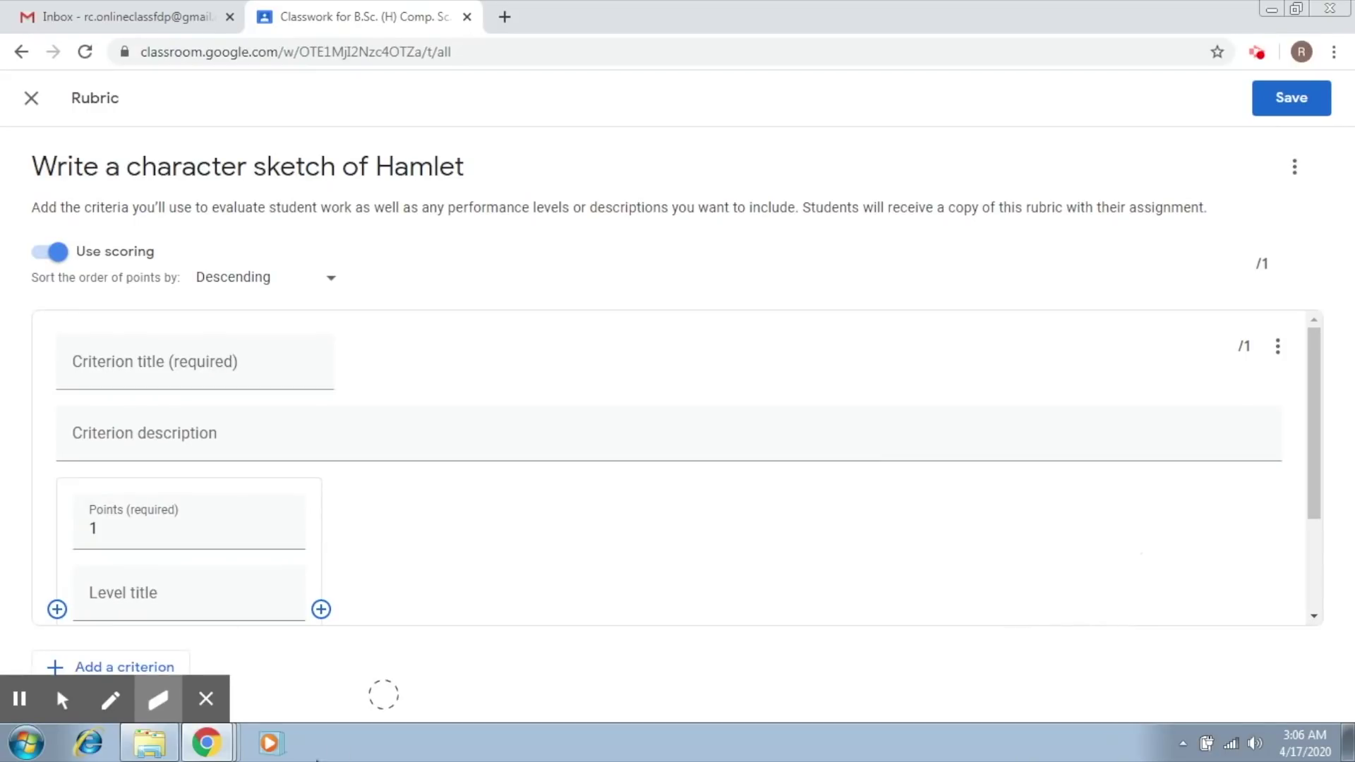
{"action": "left_click", "coordinate": [62, 701]}
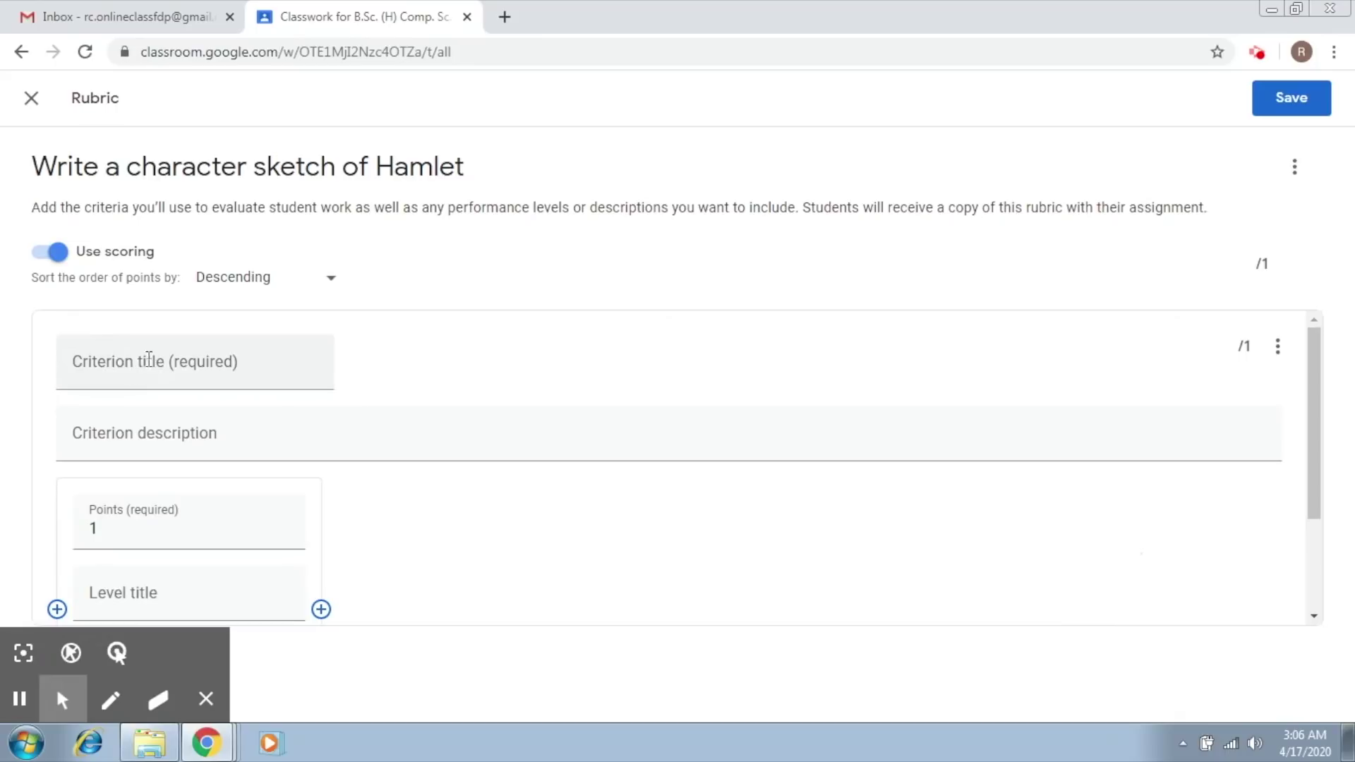
{"action": "left_click", "coordinate": [184, 357]}
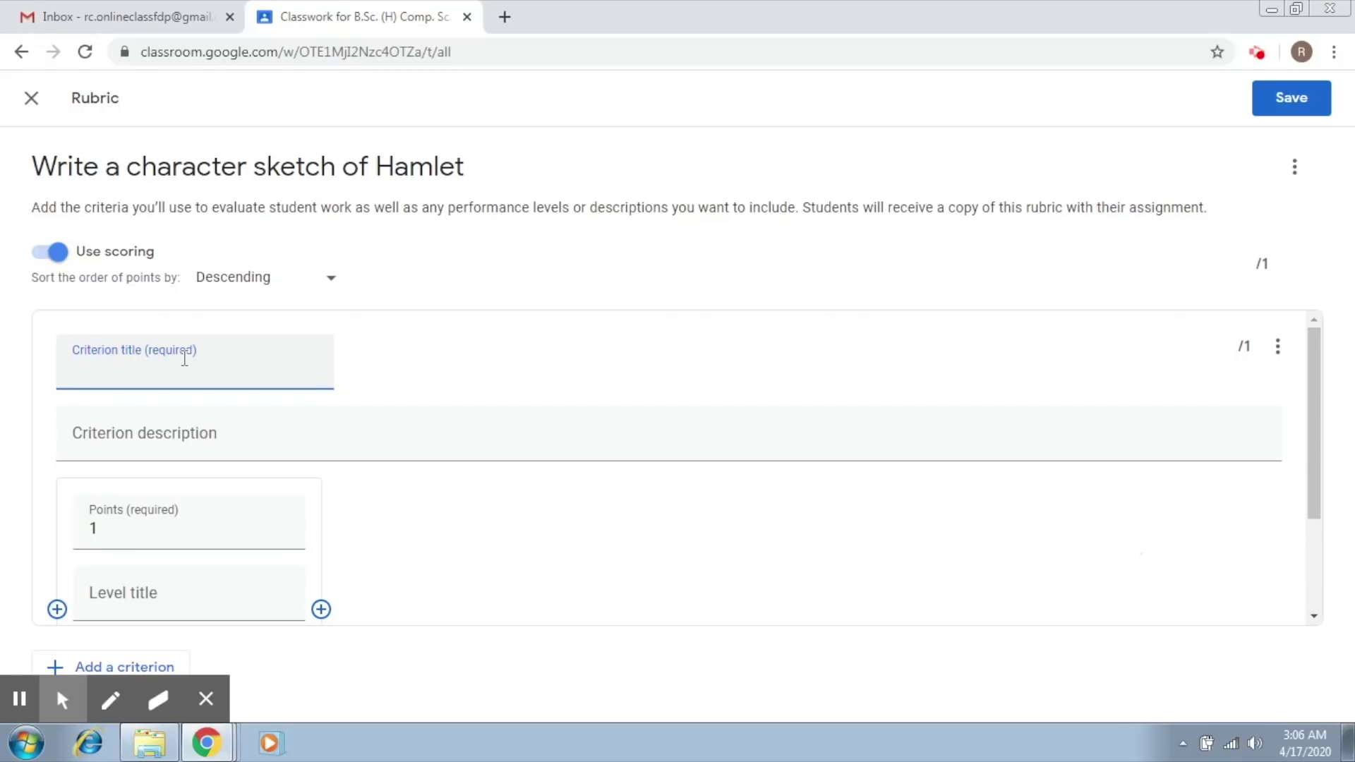
{"action": "type", "text": "Organization"}
{"action": "left_click_drag", "start_coordinate": [1313, 462], "coordinate": [1317, 513]}
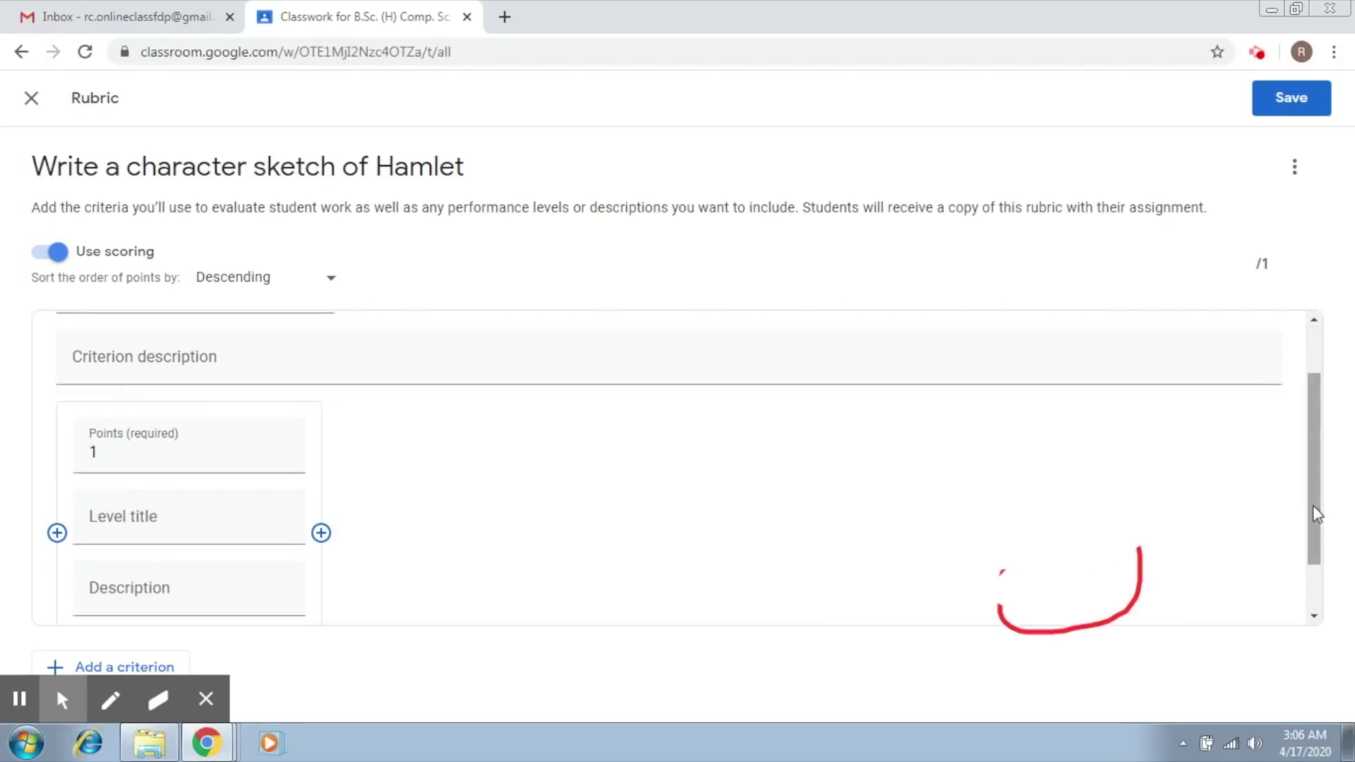
{"action": "left_click", "coordinate": [293, 354]}
- Make the first level 5 points, titled 'Exceptional', described 'Coherent and precise'
{"action": "left_click", "coordinate": [131, 459]}
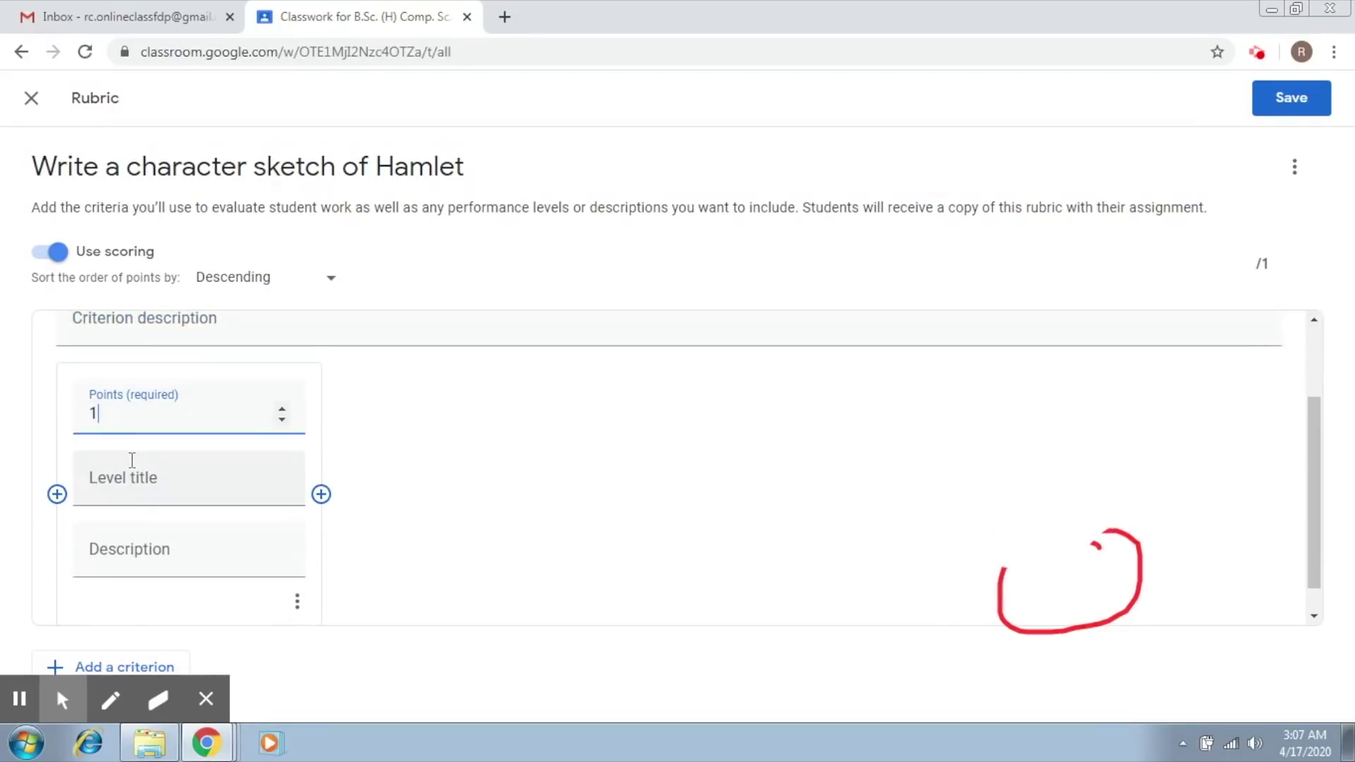
{"action": "key", "text": "BackSpace"}
{"action": "type", "text": "5"}
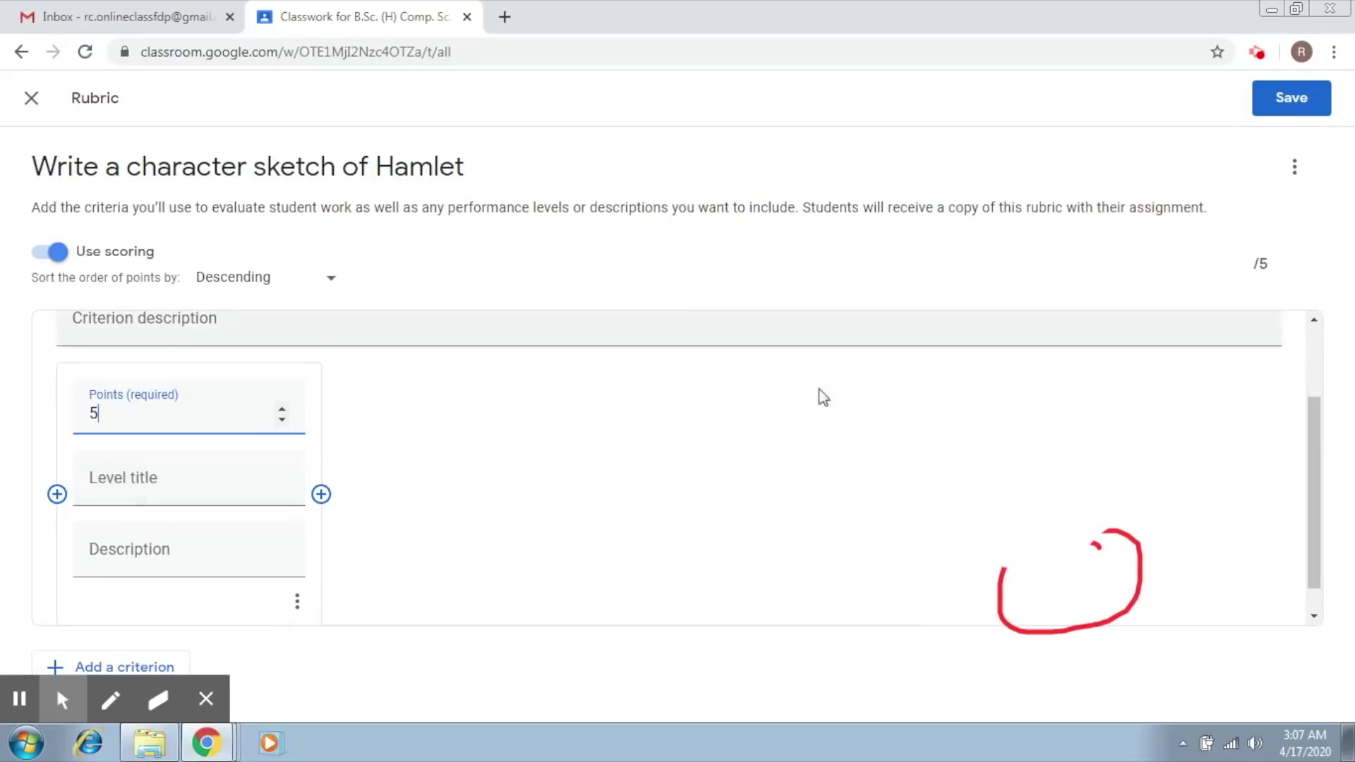
{"action": "left_click_drag", "start_coordinate": [1313, 488], "coordinate": [1314, 526]}
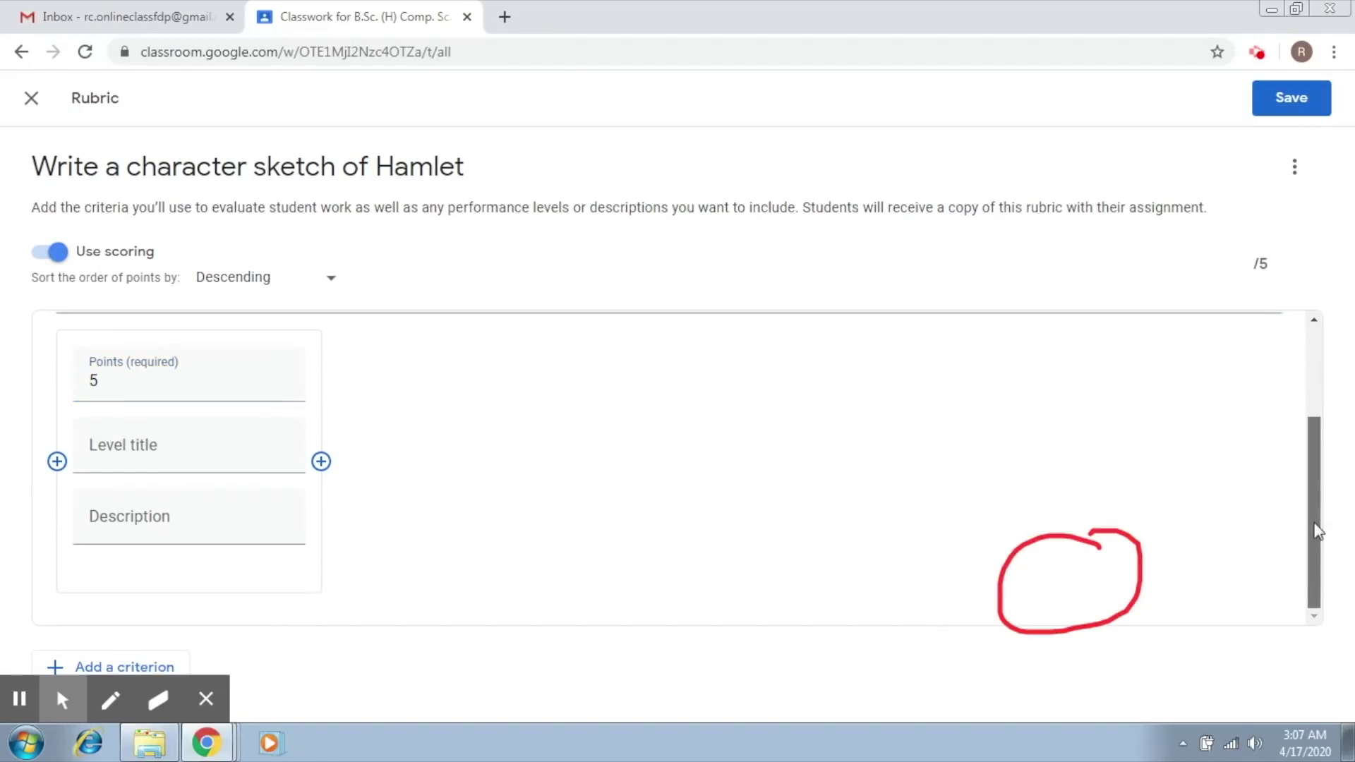
{"action": "left_click", "coordinate": [168, 443]}
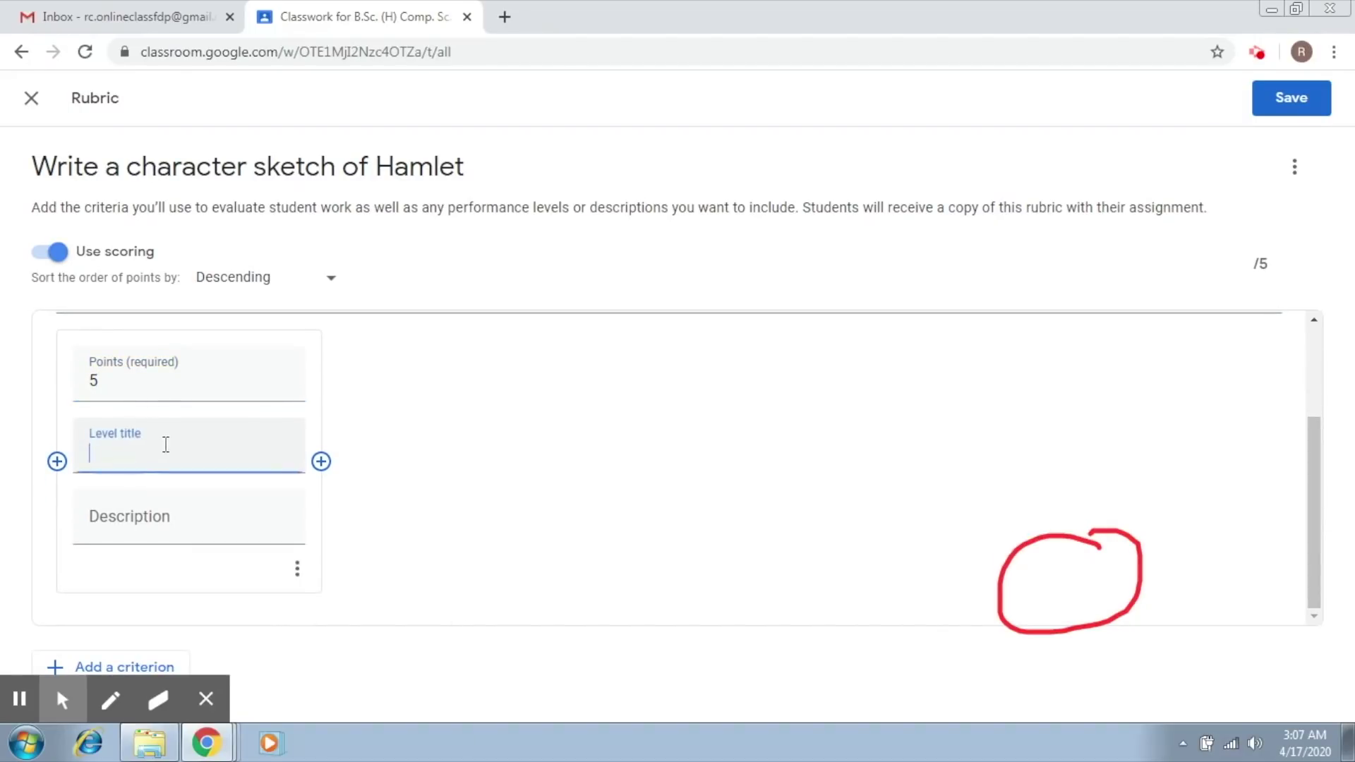
{"action": "type", "text": "Exceptional"}
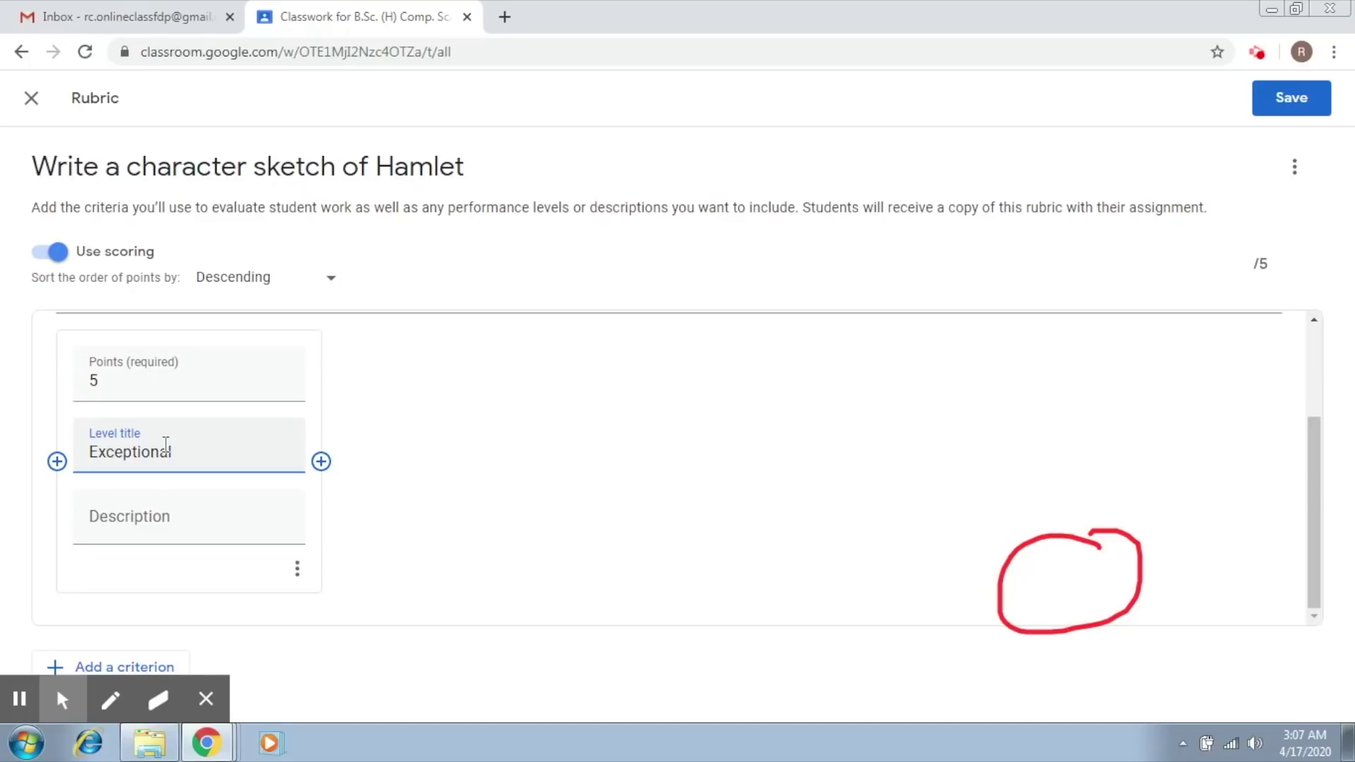
{"action": "left_click", "coordinate": [158, 516]}
{"action": "type", "text": "Coherent and"}
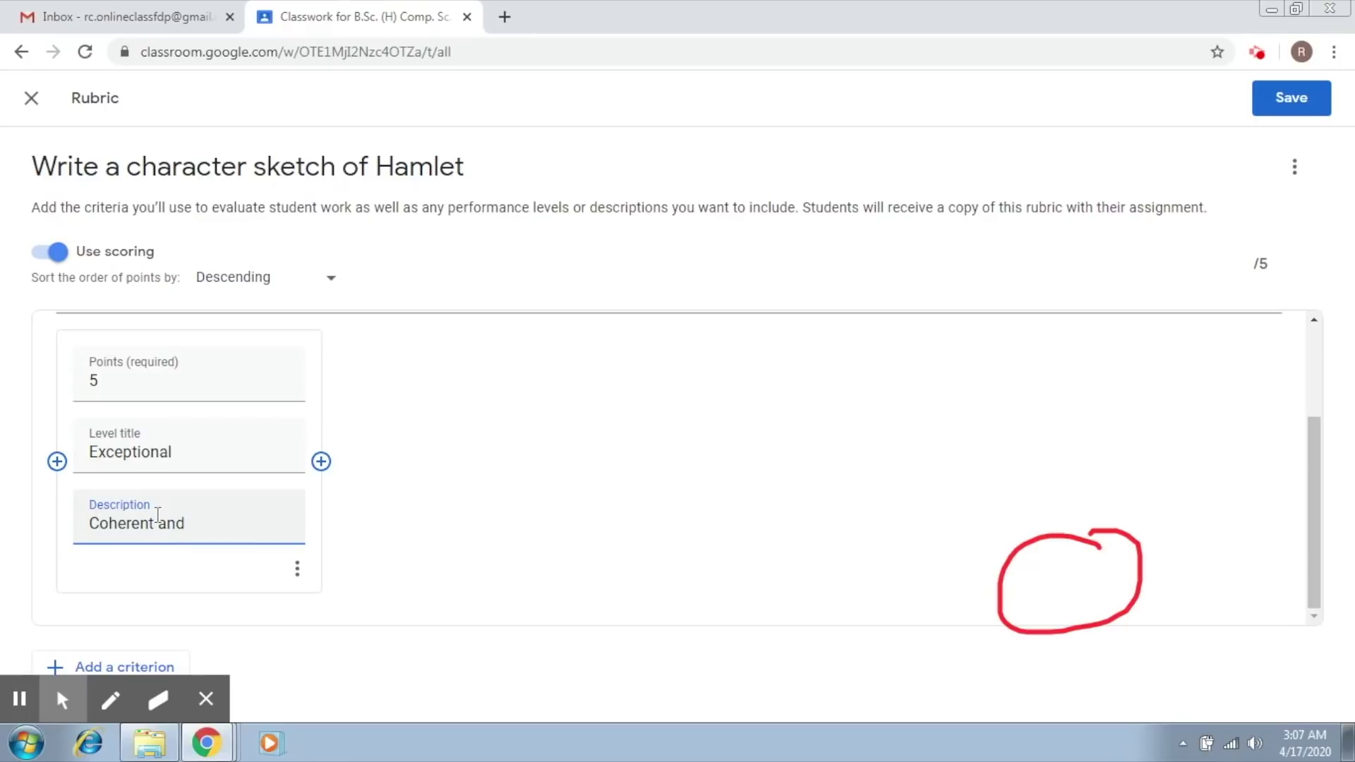
{"action": "type", "text": " precise"}
- Add a 4-point level titled 'Above Average', described 'Coherent but lacks transitions'
{"action": "left_click", "coordinate": [322, 461]}
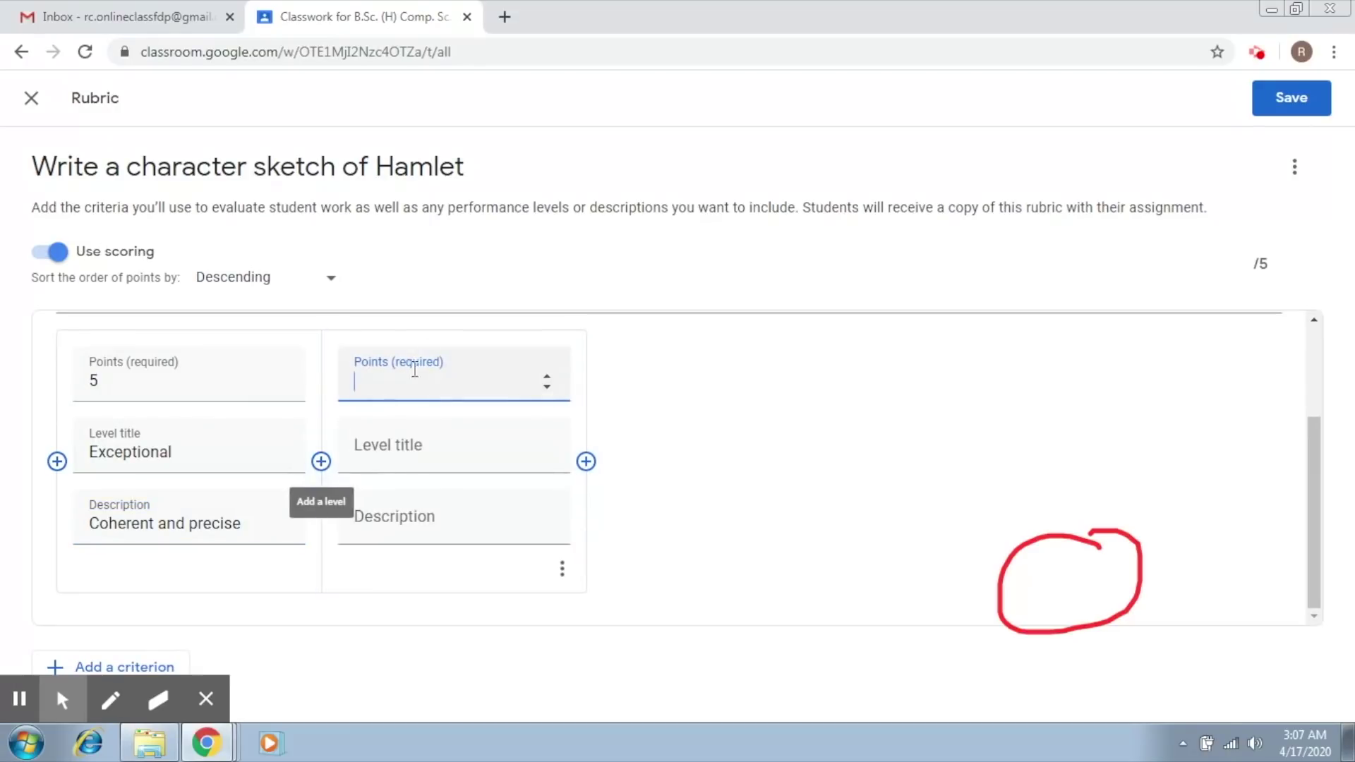
{"action": "type", "text": "4"}
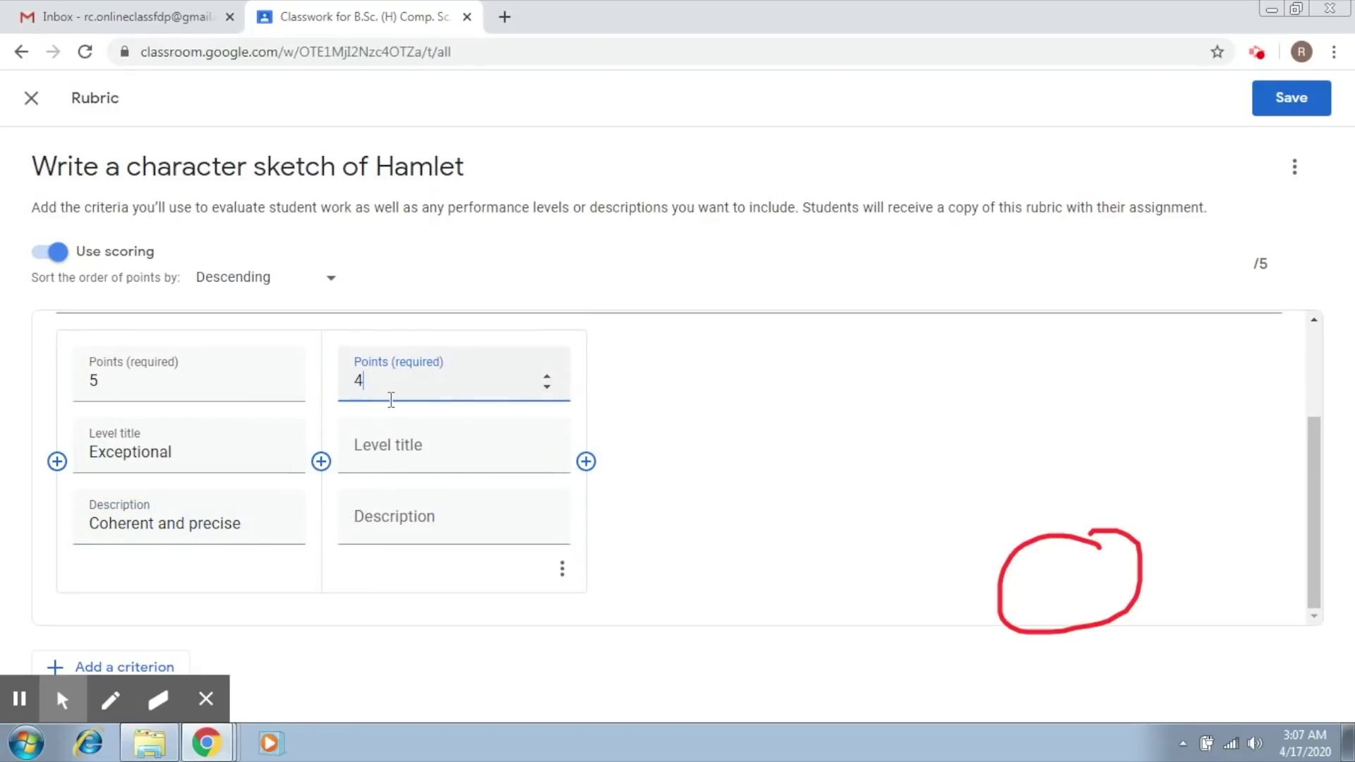
{"action": "left_click", "coordinate": [394, 447]}
{"action": "type", "text": "Averag"}
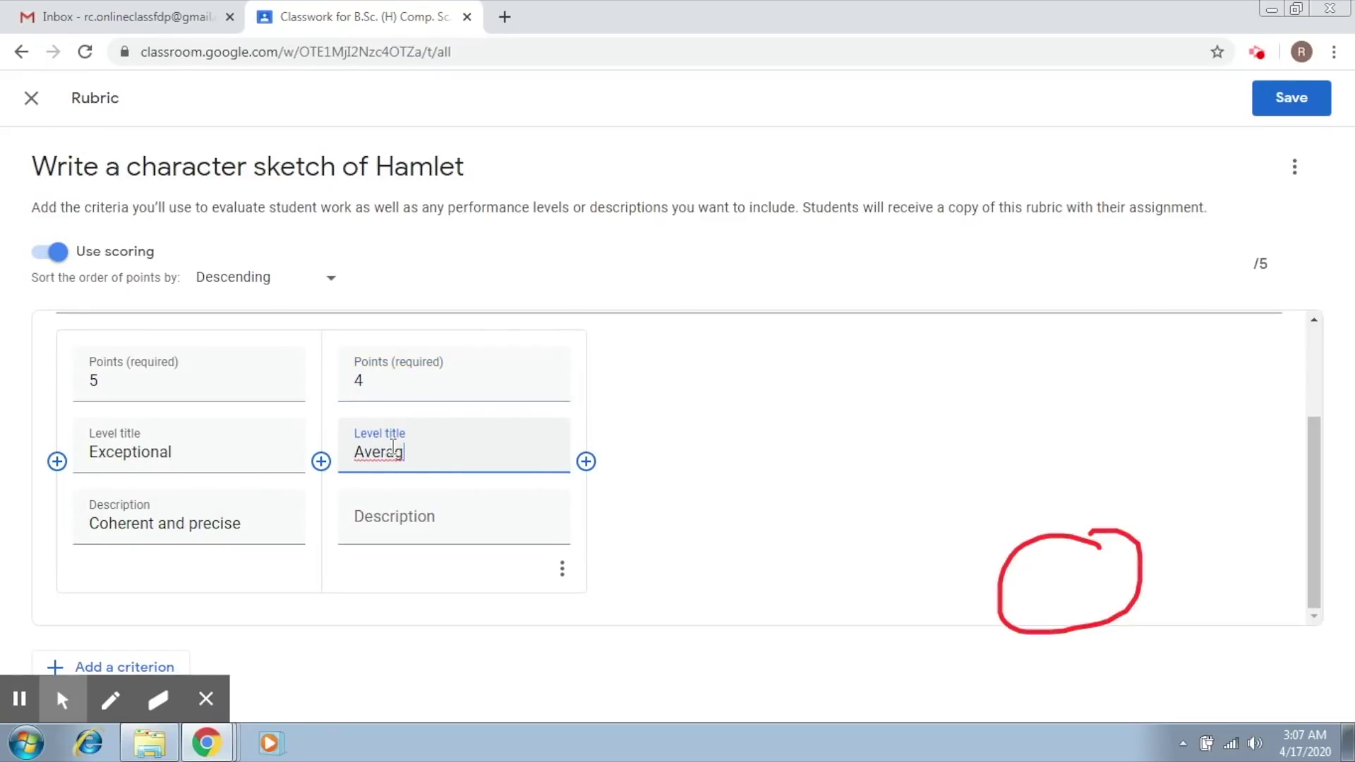
{"action": "key", "text": "BackSpace"}
{"action": "key", "text": "BackSpace"}
{"action": "key", "text": "BackSpace"}
{"action": "key", "text": "BackSpace"}
{"action": "key", "text": "BackSpace"}
{"action": "type", "text": "bove Averag"}
{"action": "type", "text": "e"}
{"action": "type", "text": "Coheren"}
{"action": "type", "text": "t but lac"}
{"action": "type", "text": "ks transi"}
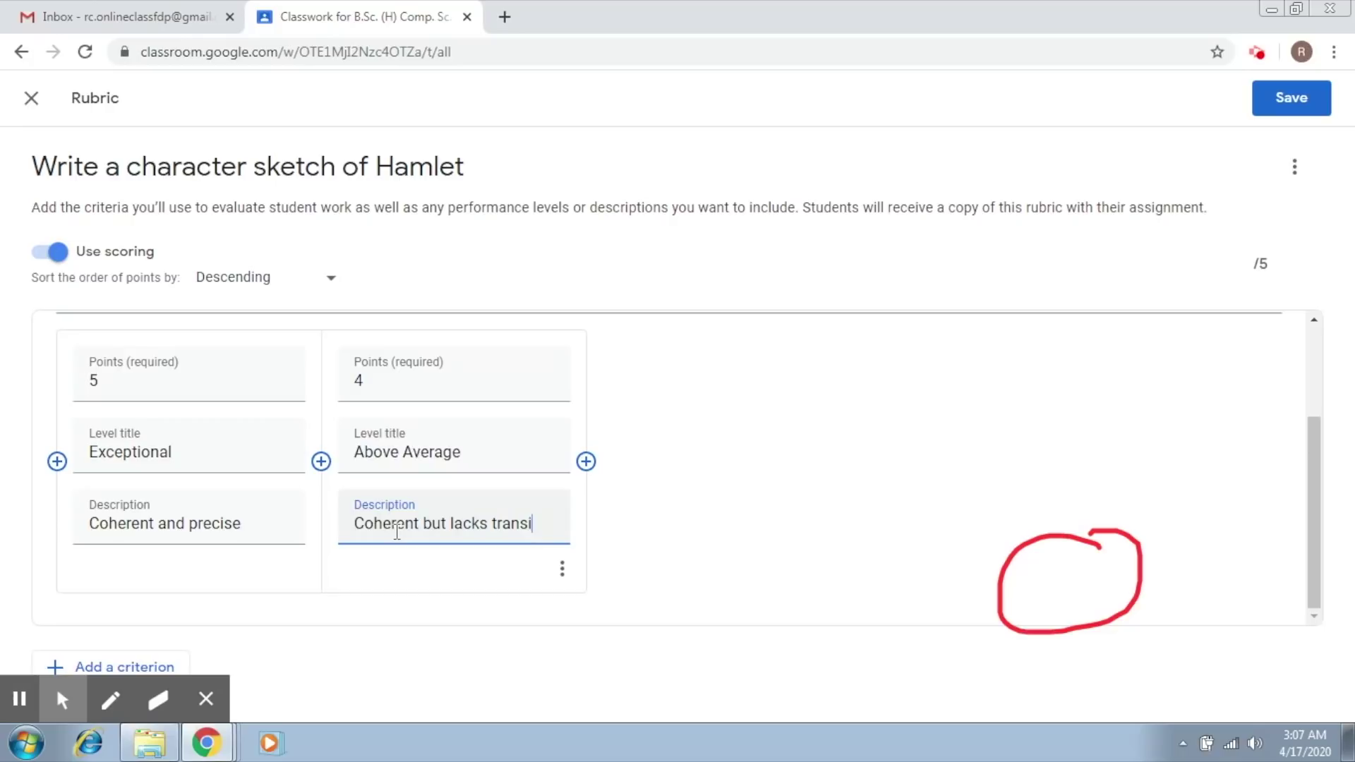
{"action": "type", "text": "tions"}
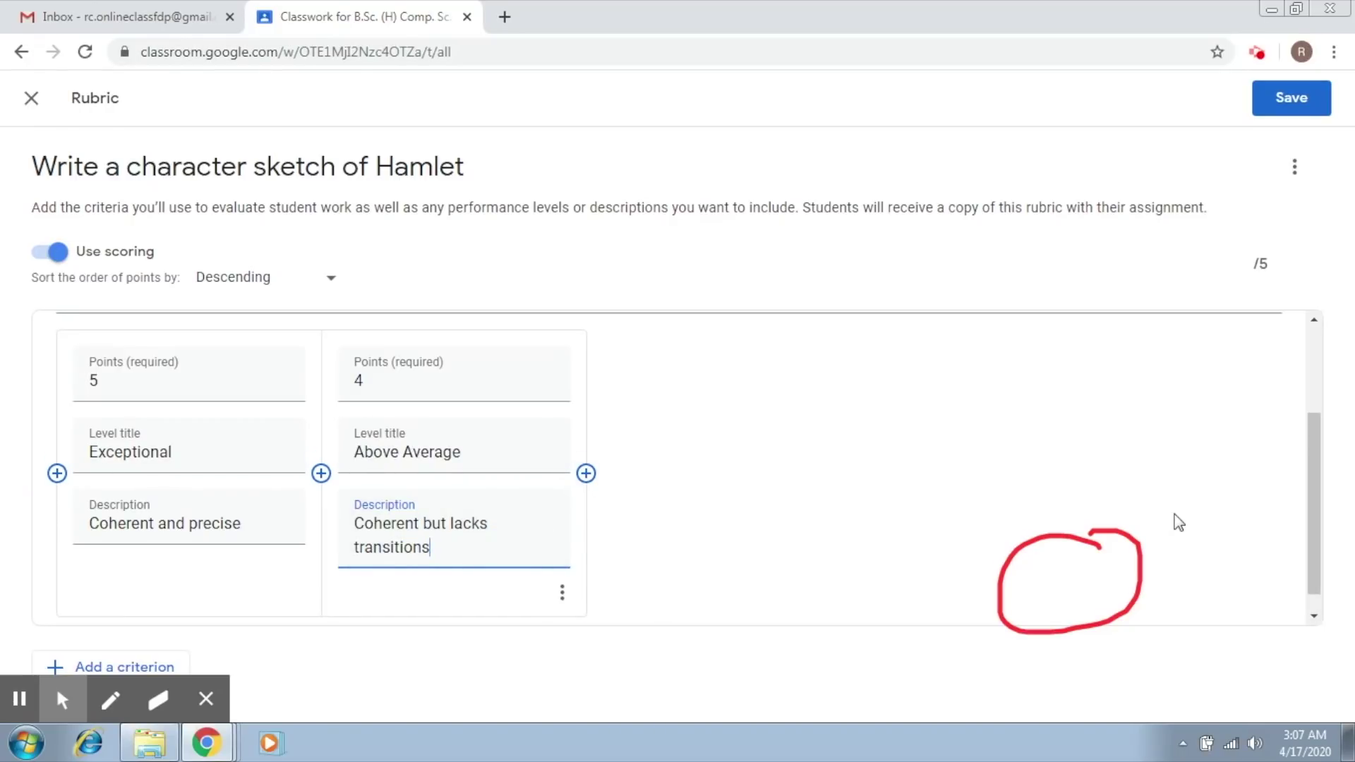
{"action": "left_click_drag", "start_coordinate": [1314, 515], "coordinate": [1311, 578]}
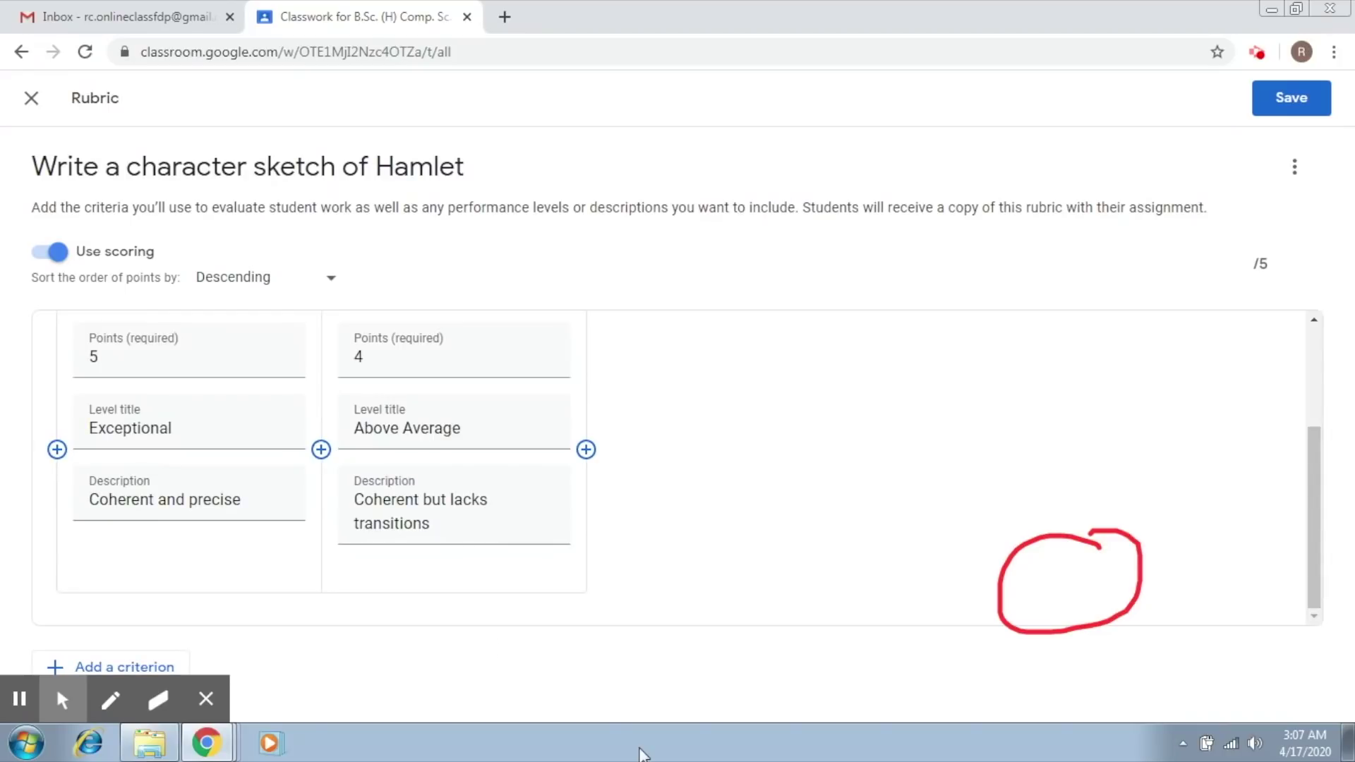
- Add a 'Vocabulary Usage' criterion and try saving the rubric, which reports points are still required
{"action": "left_click", "coordinate": [150, 671]}
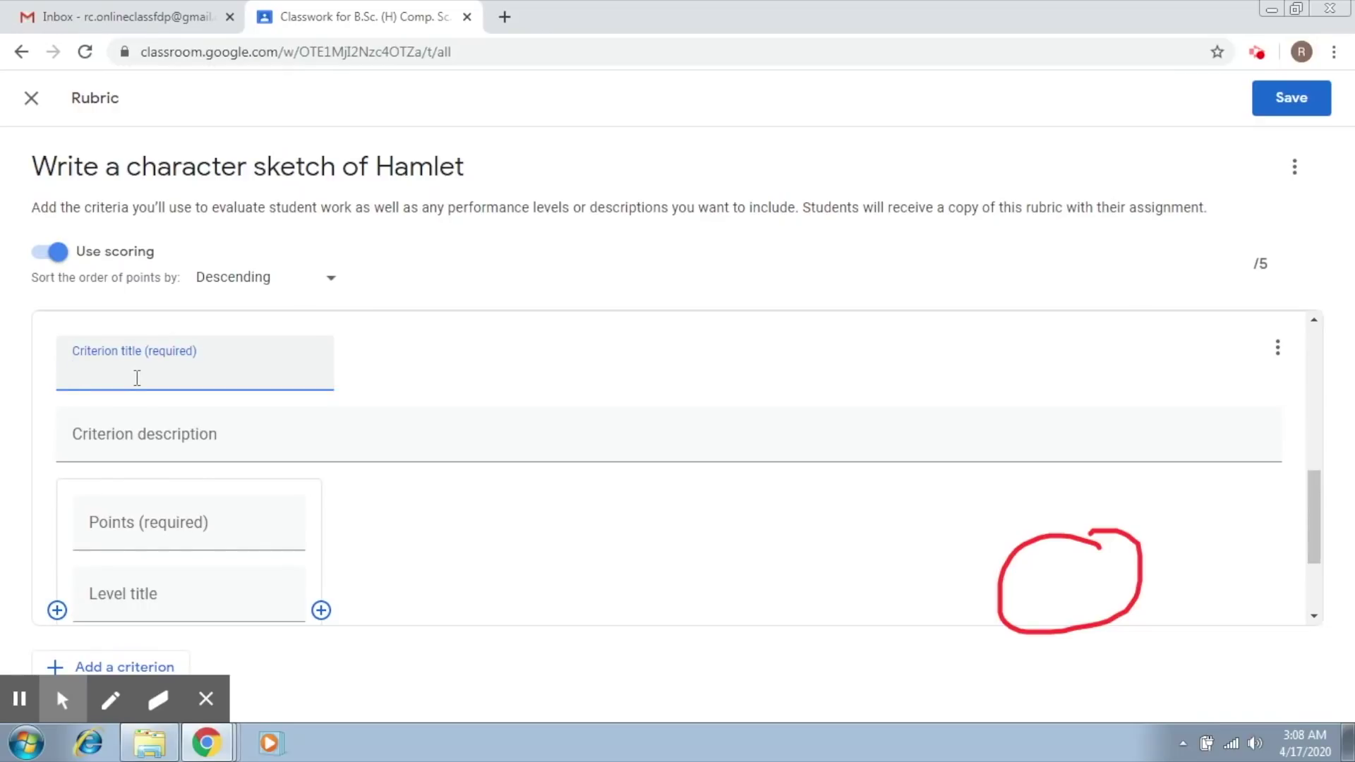
{"action": "type", "text": "Vocabulary Usage"}
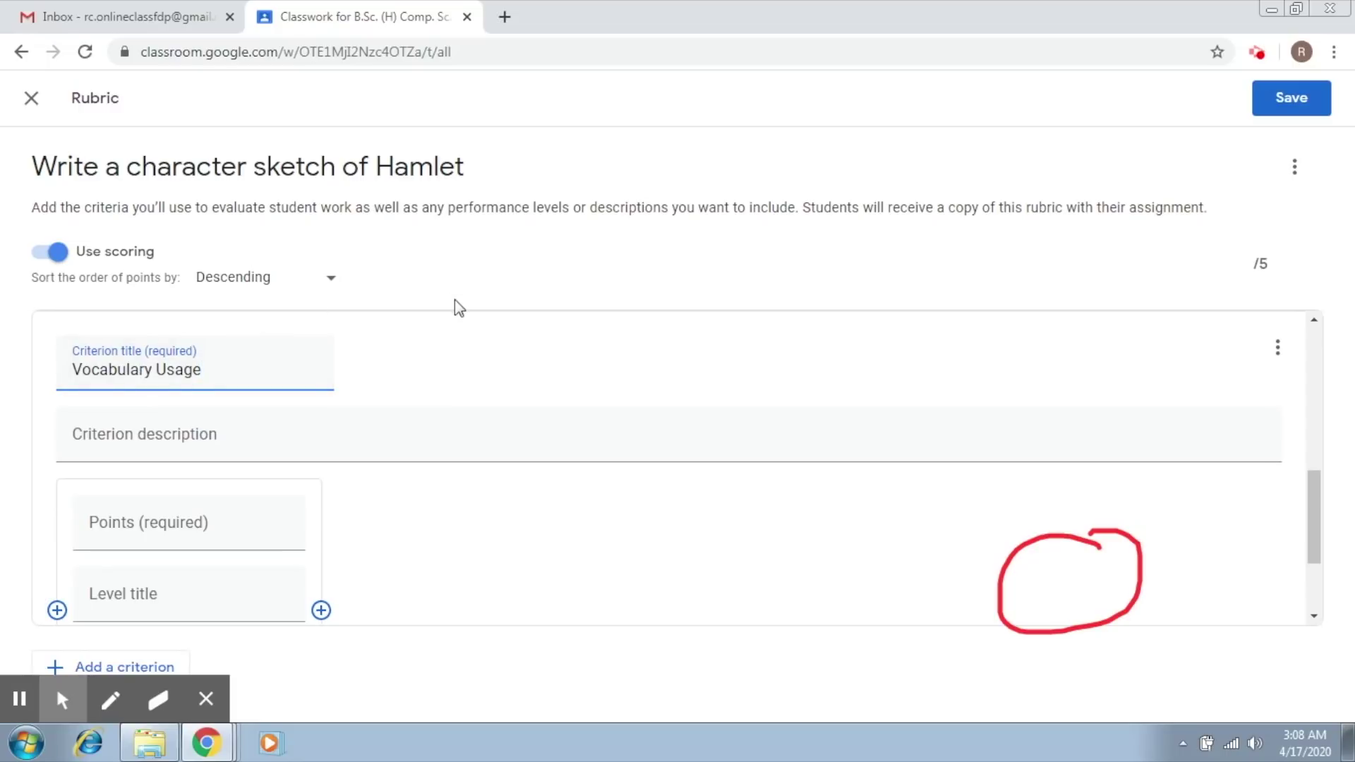
{"action": "left_click", "coordinate": [1301, 105]}
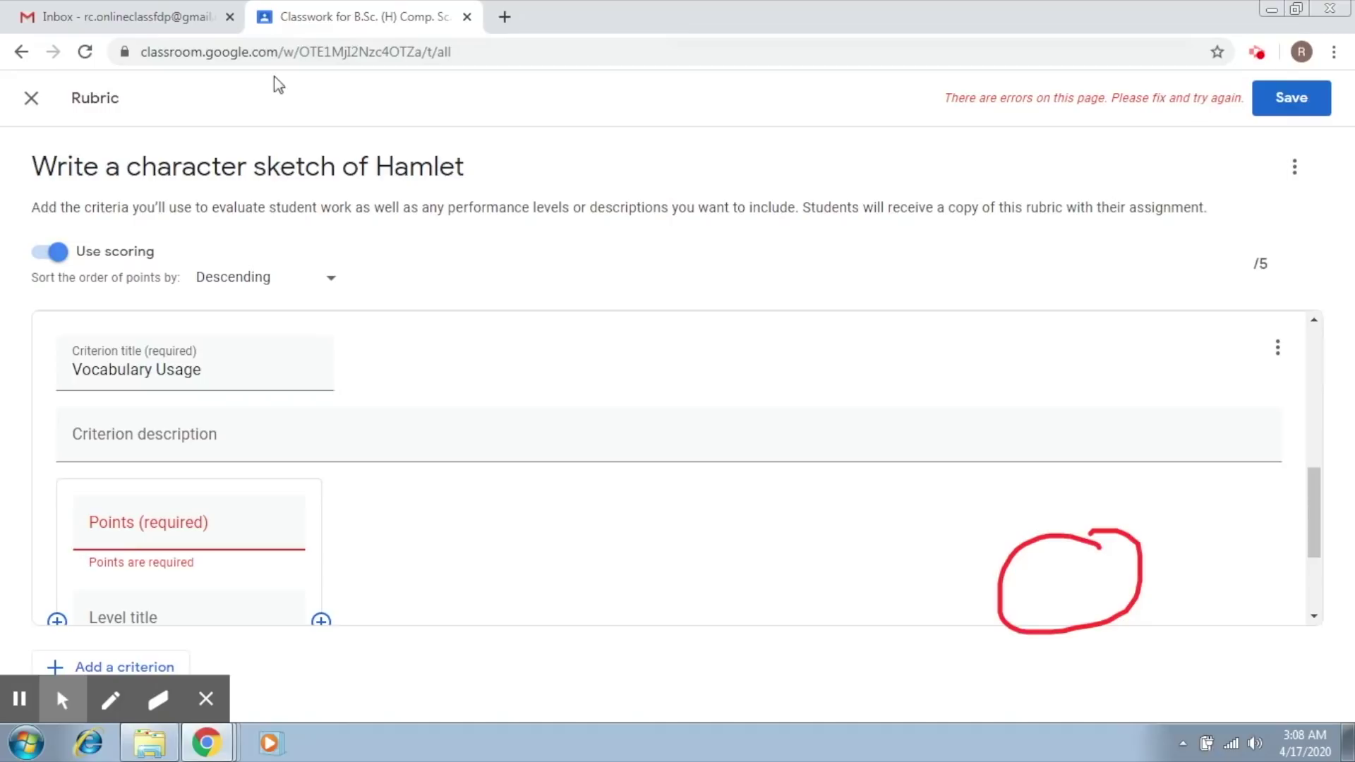
- Leave the rubric editor and discard the unsaved rubric changes
{"action": "left_click", "coordinate": [34, 101]}
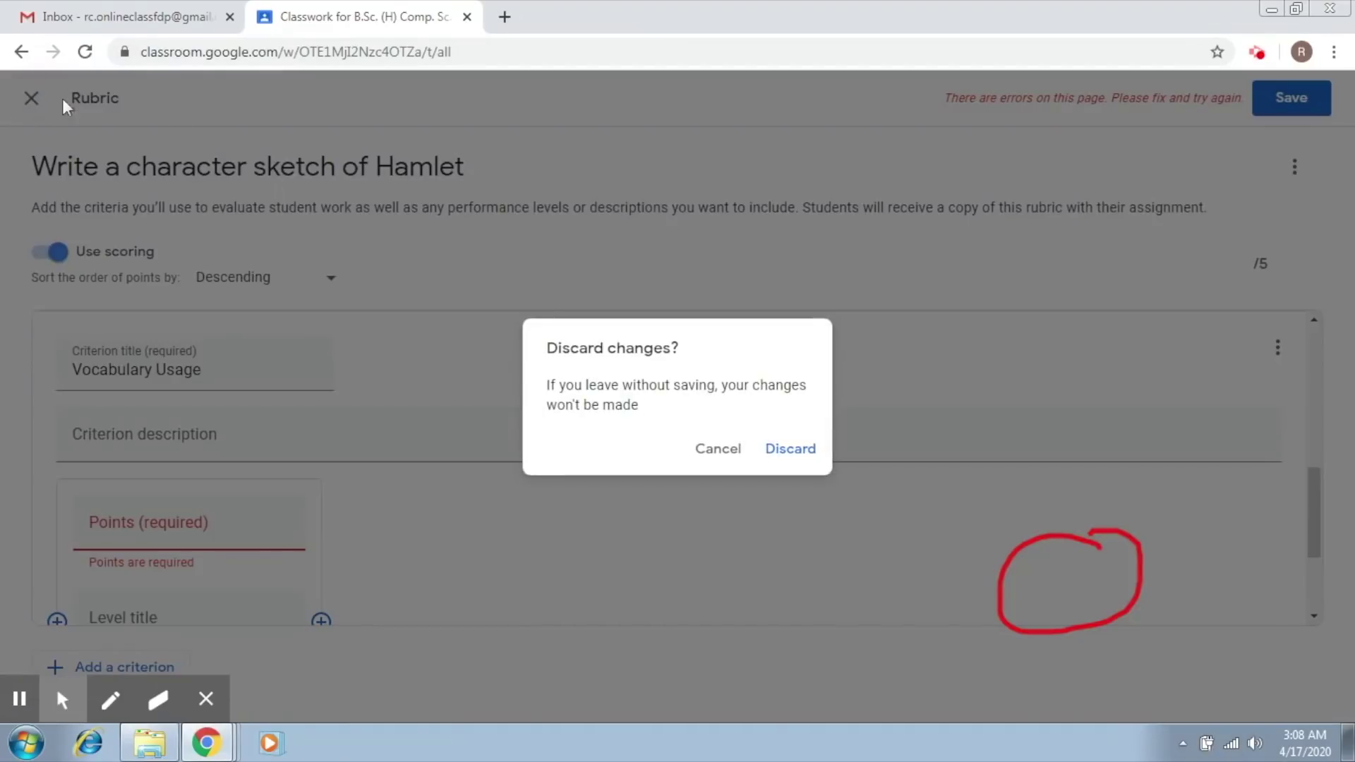
{"action": "left_click", "coordinate": [799, 452]}
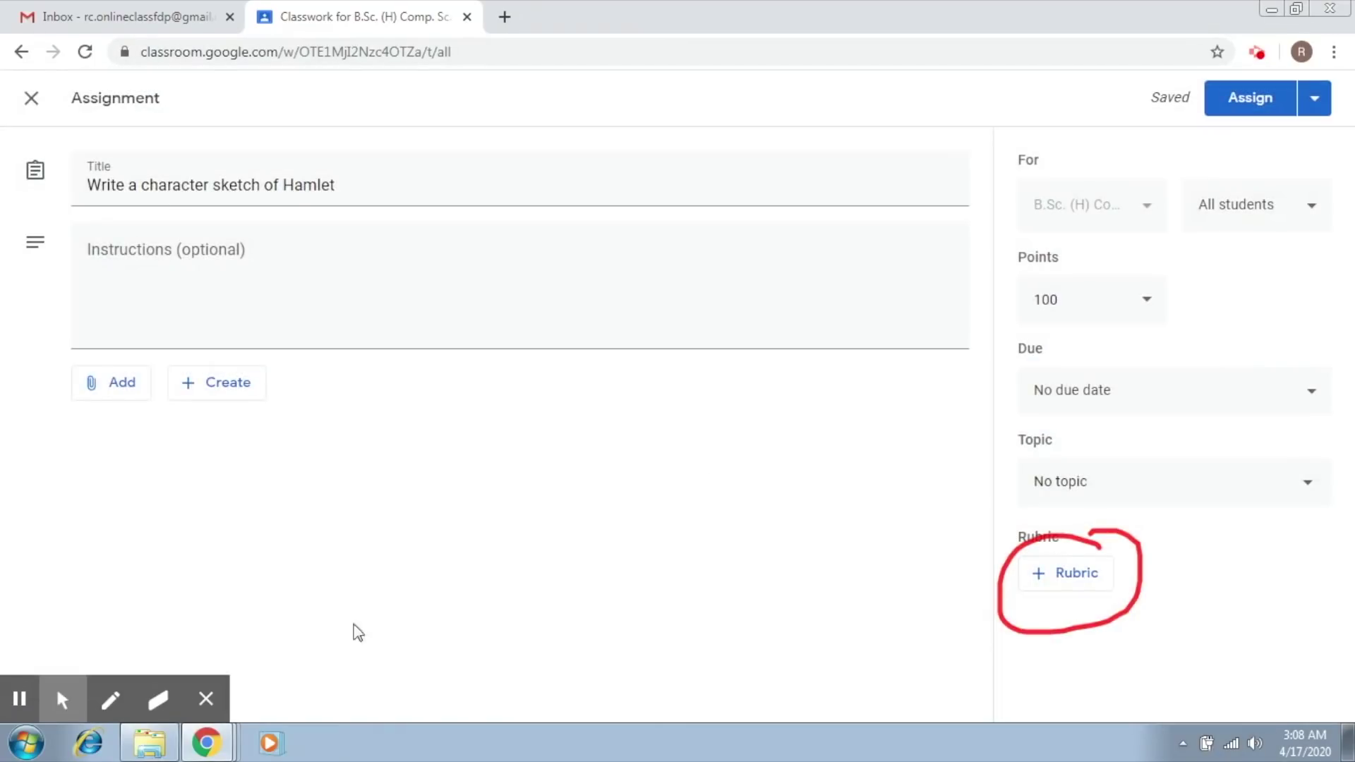
- Close the Hamlet assignment and return to Classwork, where it now appears as a draft
{"action": "left_click", "coordinate": [31, 98]}
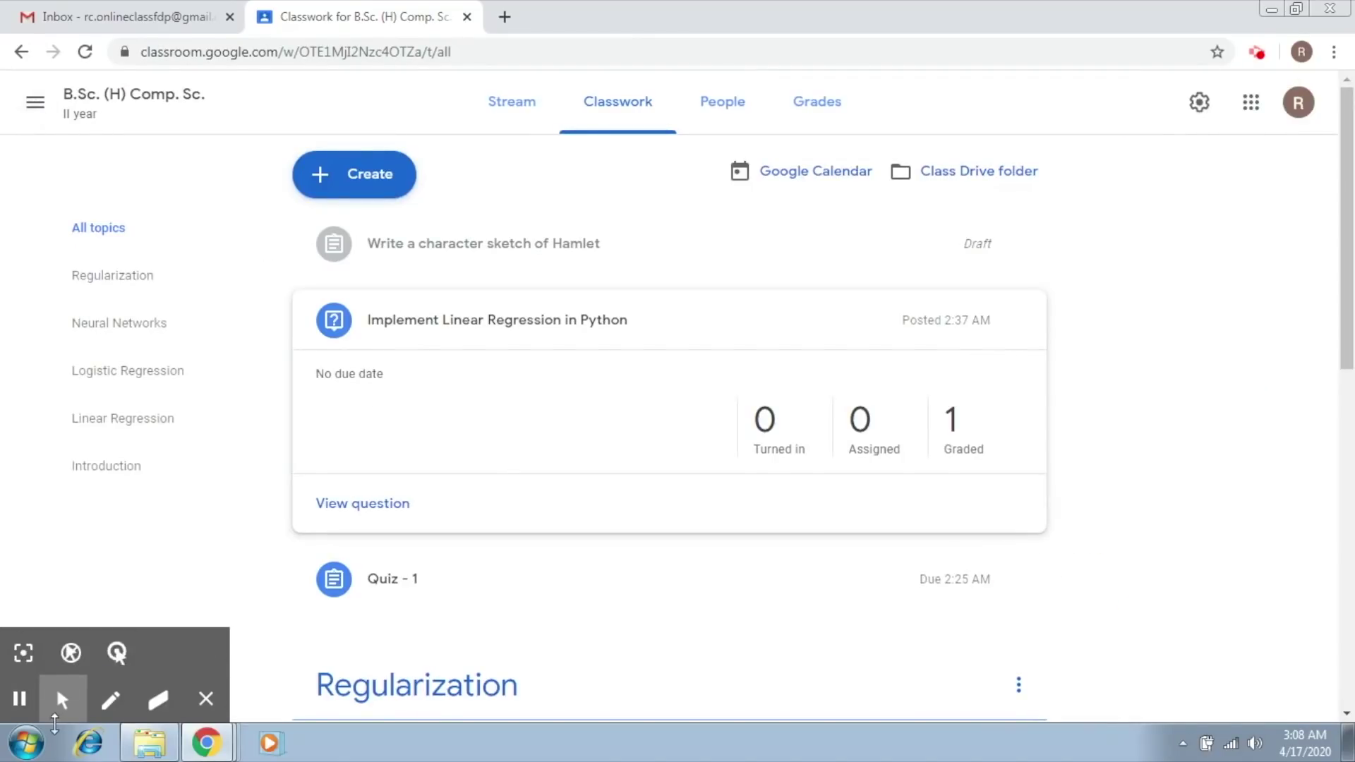
{"action": "left_click_drag", "start_coordinate": [1351, 296], "coordinate": [1353, 262]}
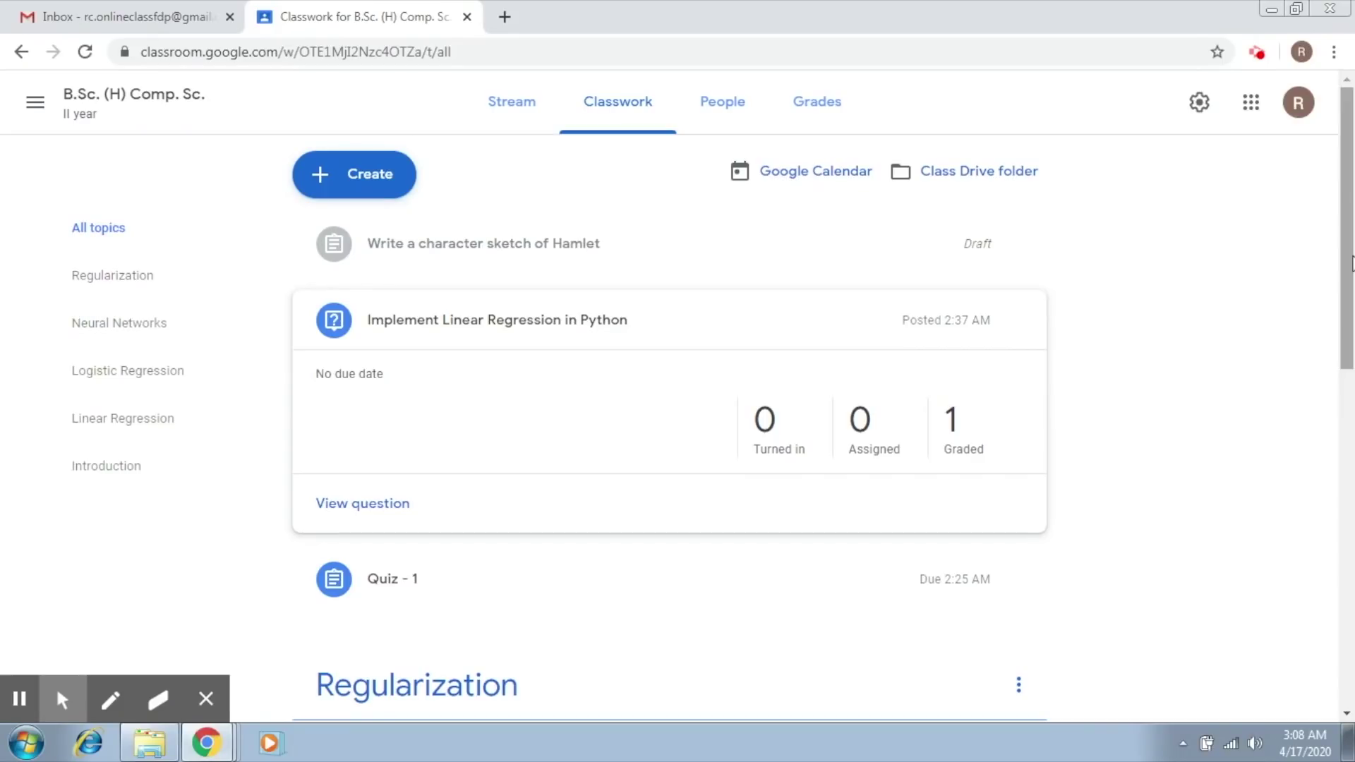
{"action": "left_click", "coordinate": [531, 103]}
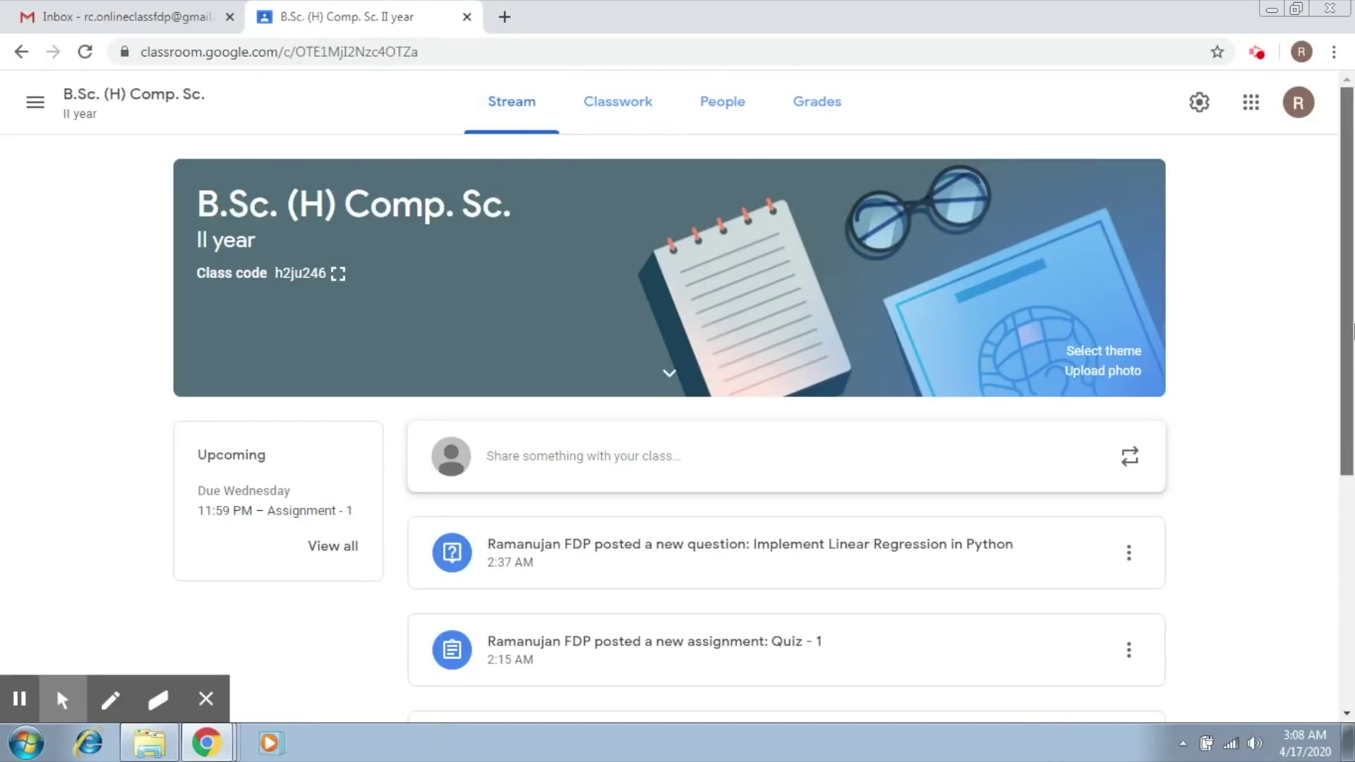
{"action": "left_click", "coordinate": [620, 101]}
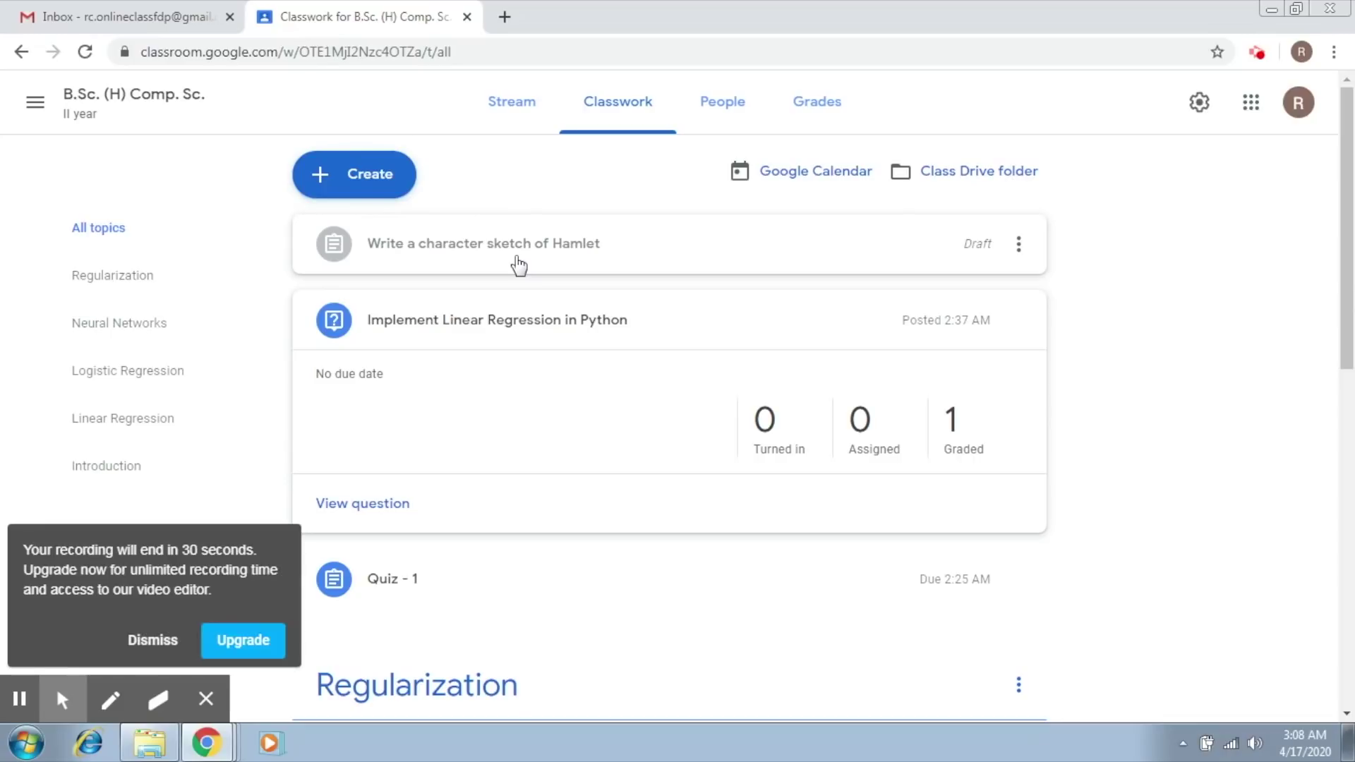
{"action": "left_click", "coordinate": [155, 640]}
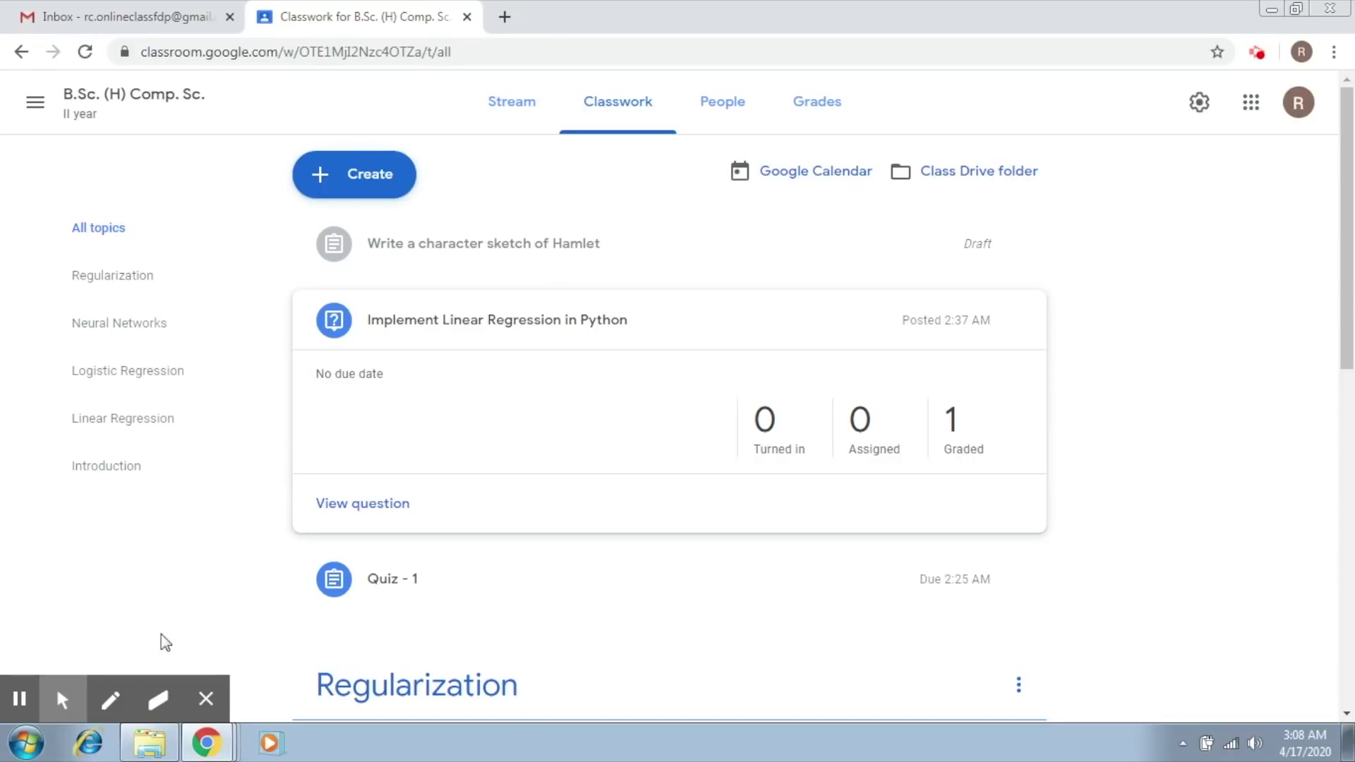
- Dismiss the People tip and view the gradebook showing scores 5, 6 and 10
{"action": "left_click", "coordinate": [709, 128]}
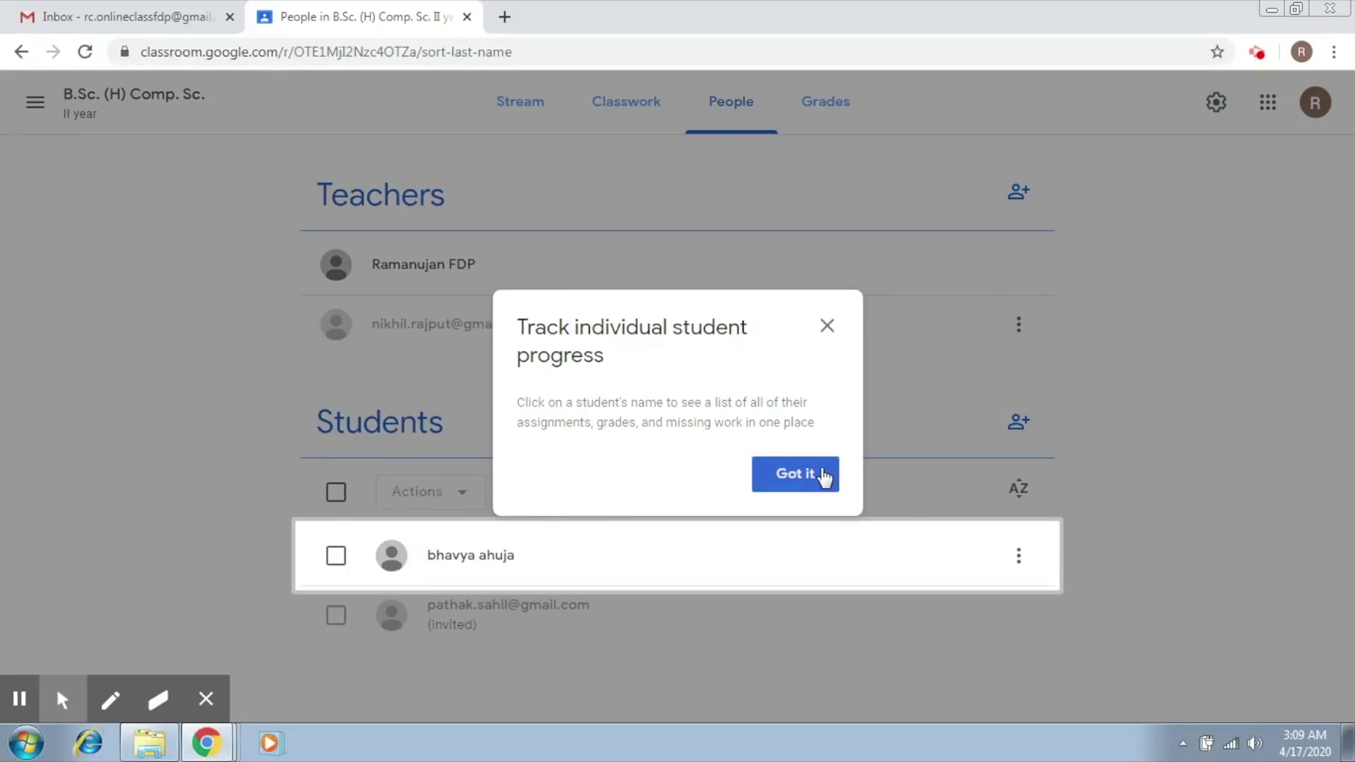
{"action": "left_click", "coordinate": [823, 475]}
{"action": "left_click", "coordinate": [840, 99]}
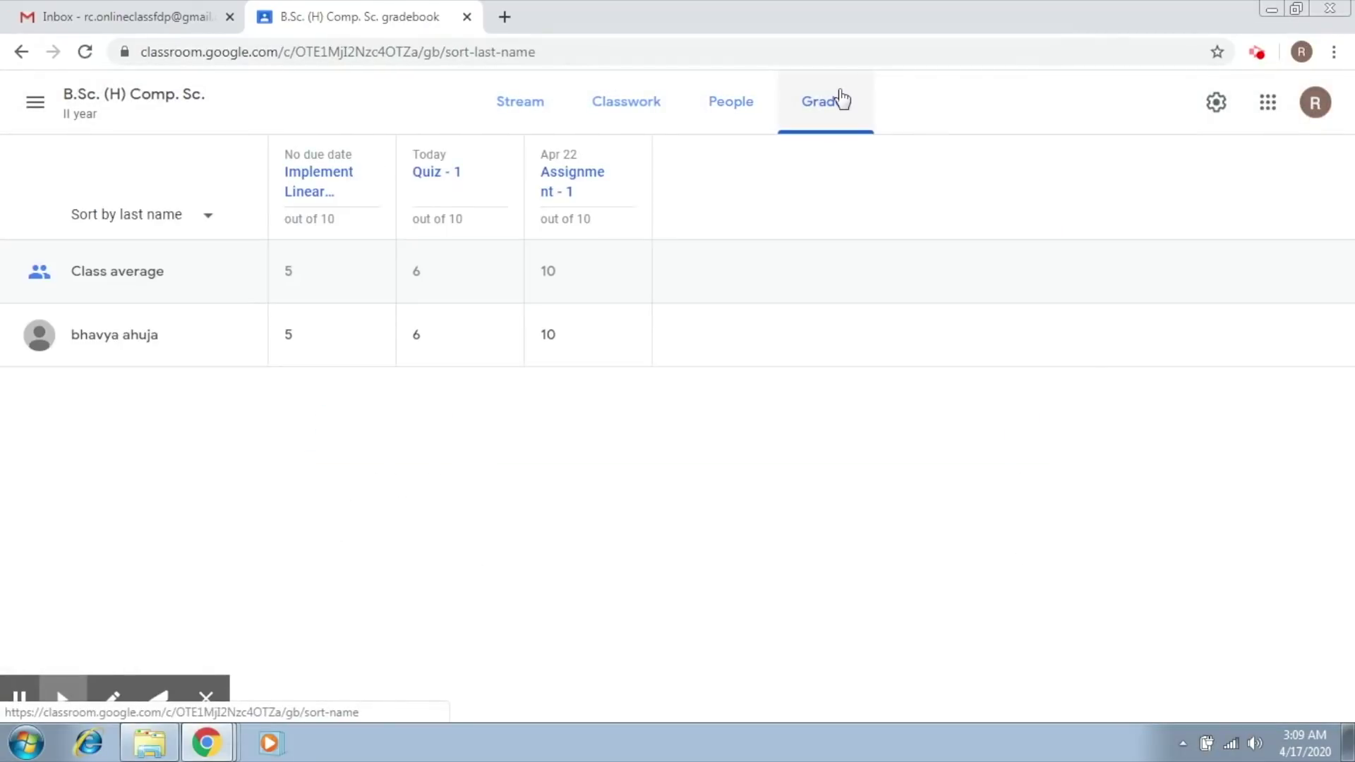